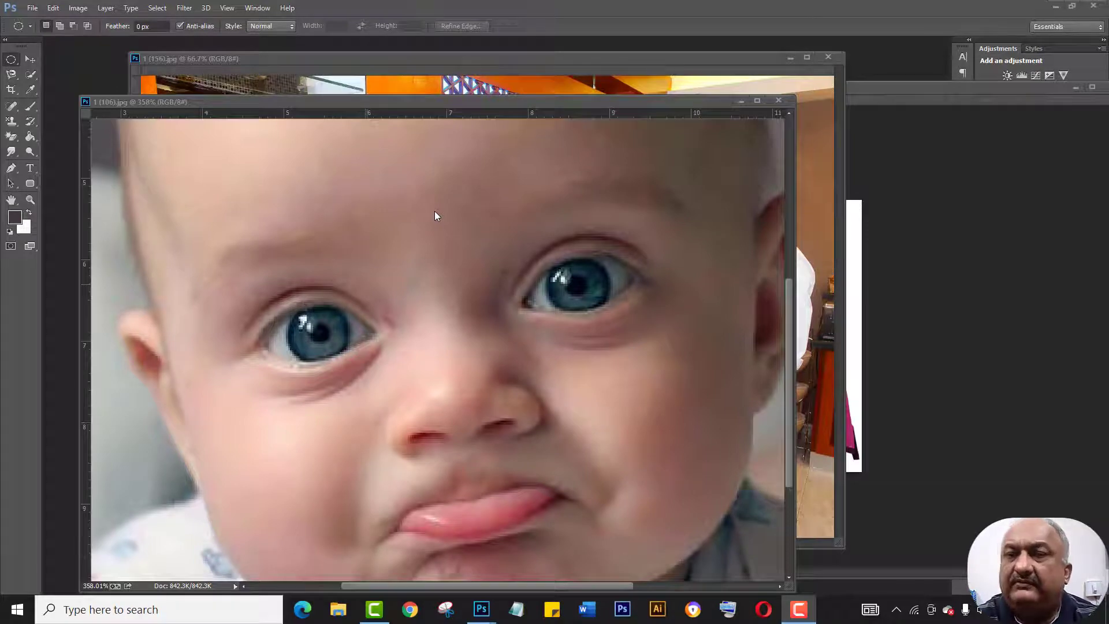
Step: Draw several single elliptical selections over the baby's eyes and brow, each one replacing the previous selection
left_click(11, 61)
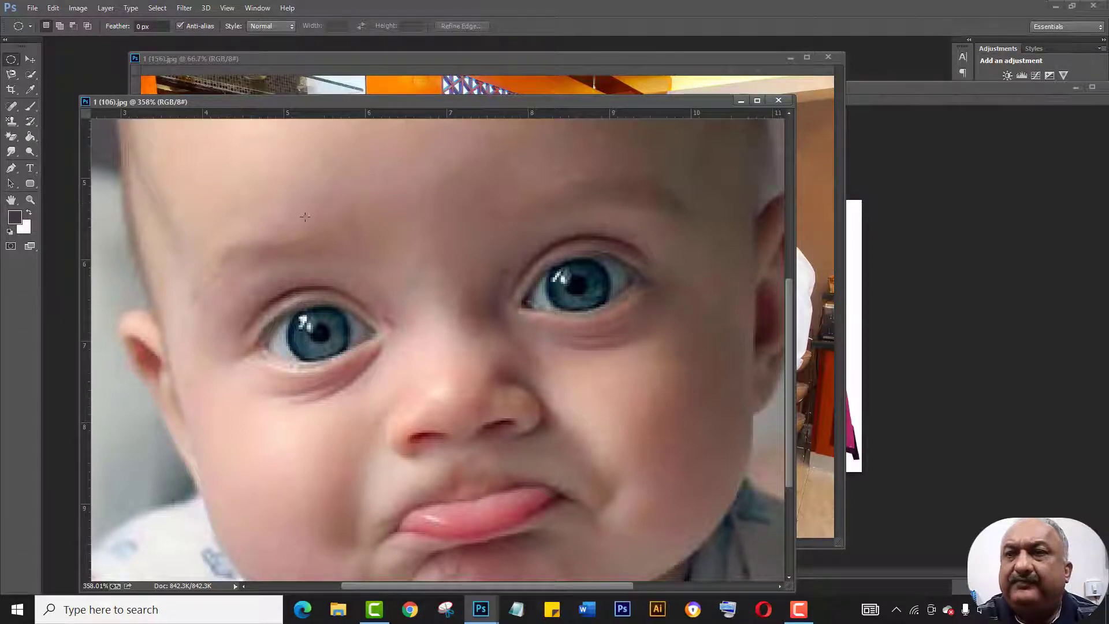
left_click_drag(215, 194, 389, 336)
left_click_drag(407, 208, 525, 346)
left_click_drag(561, 247, 660, 351)
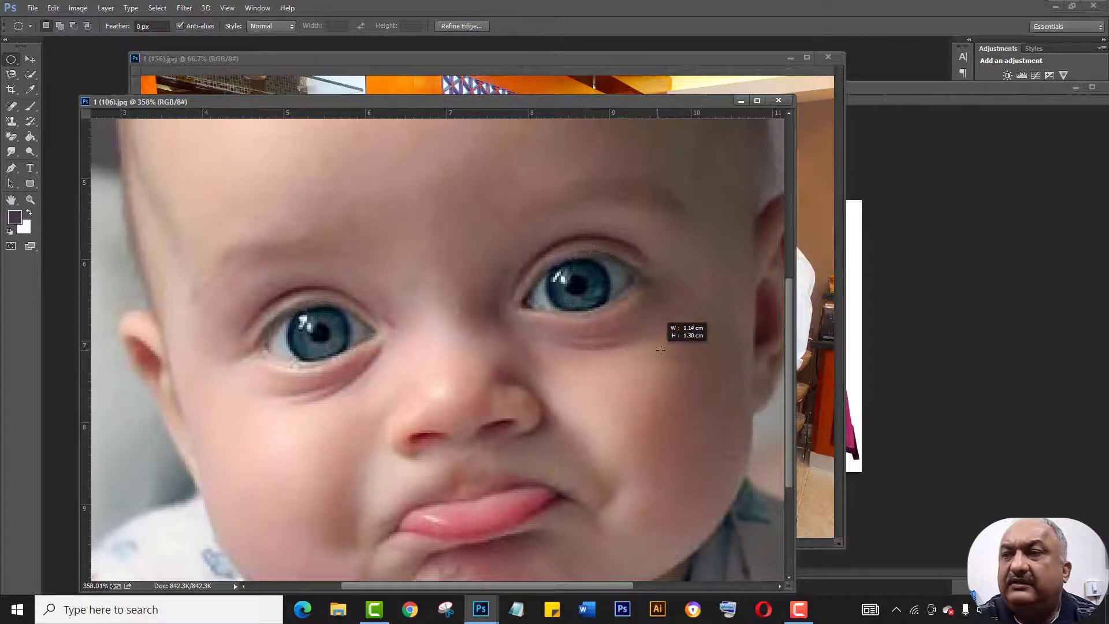
left_click_drag(139, 245, 294, 372)
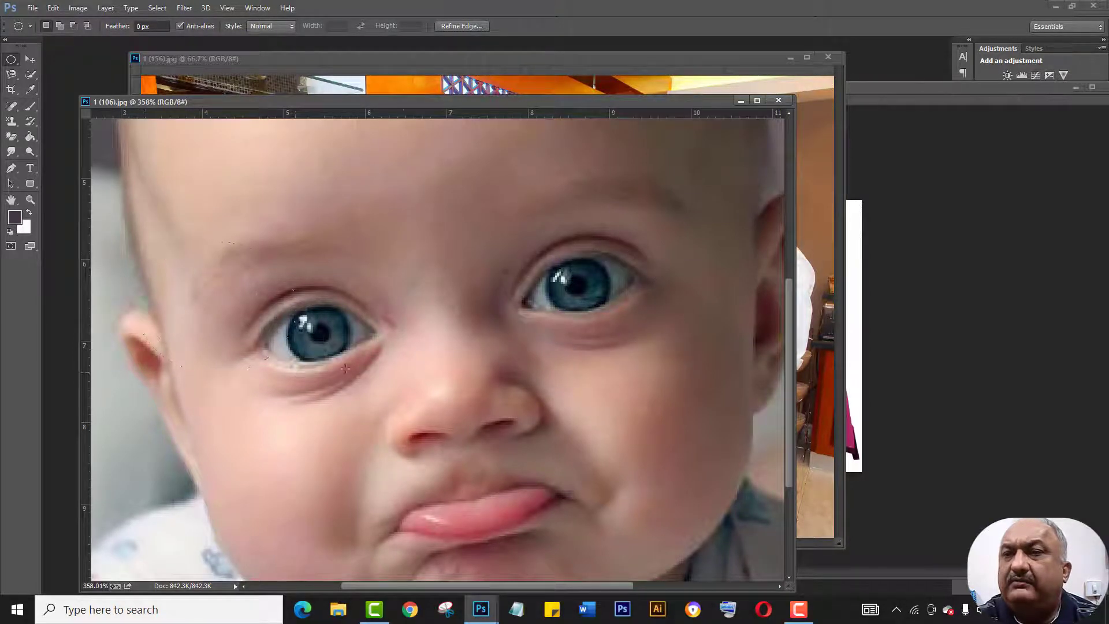
left_click_drag(336, 247, 406, 316)
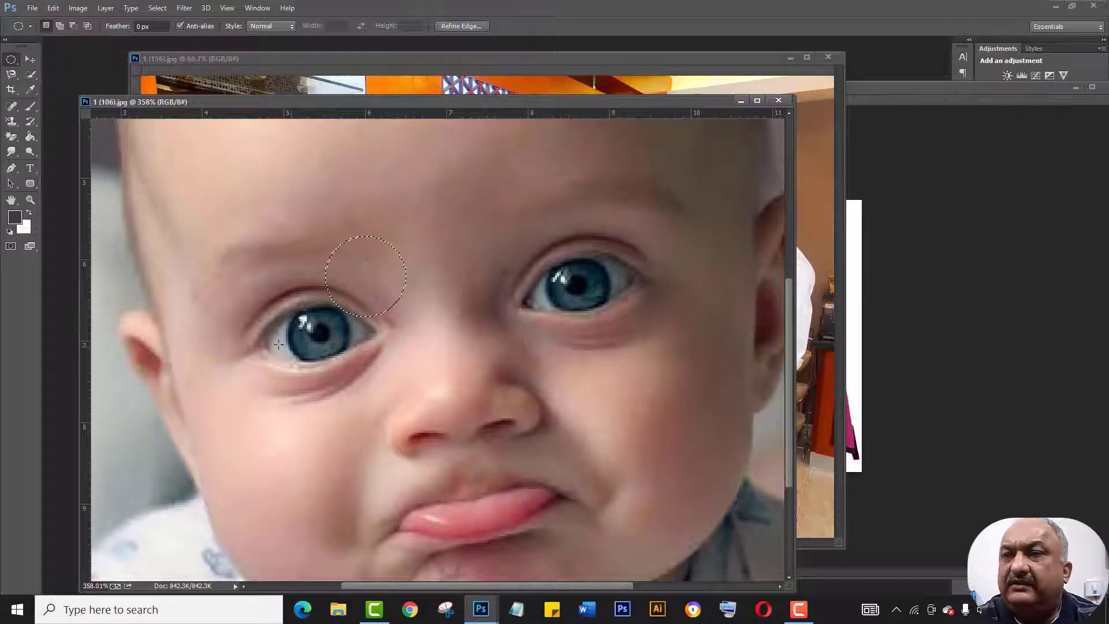
Step: Combine seven elliptical selections across the baby's eyes, cheeks and mouth by adding each to the first, and deselect them all
left_click_drag(168, 285, 312, 406)
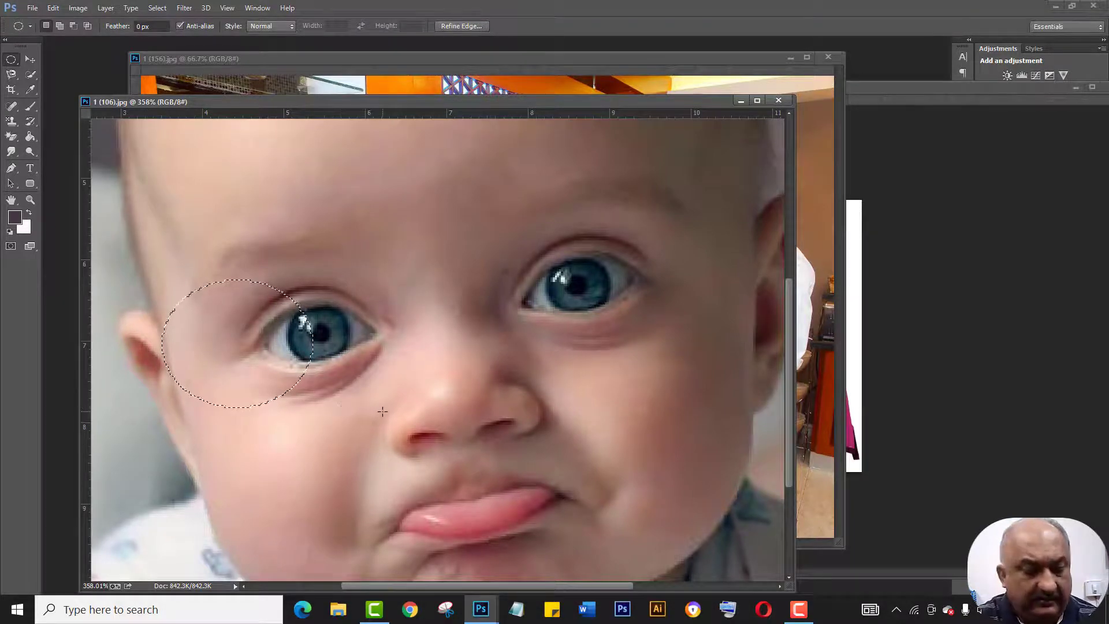
left_click_drag(335, 256, 463, 391)
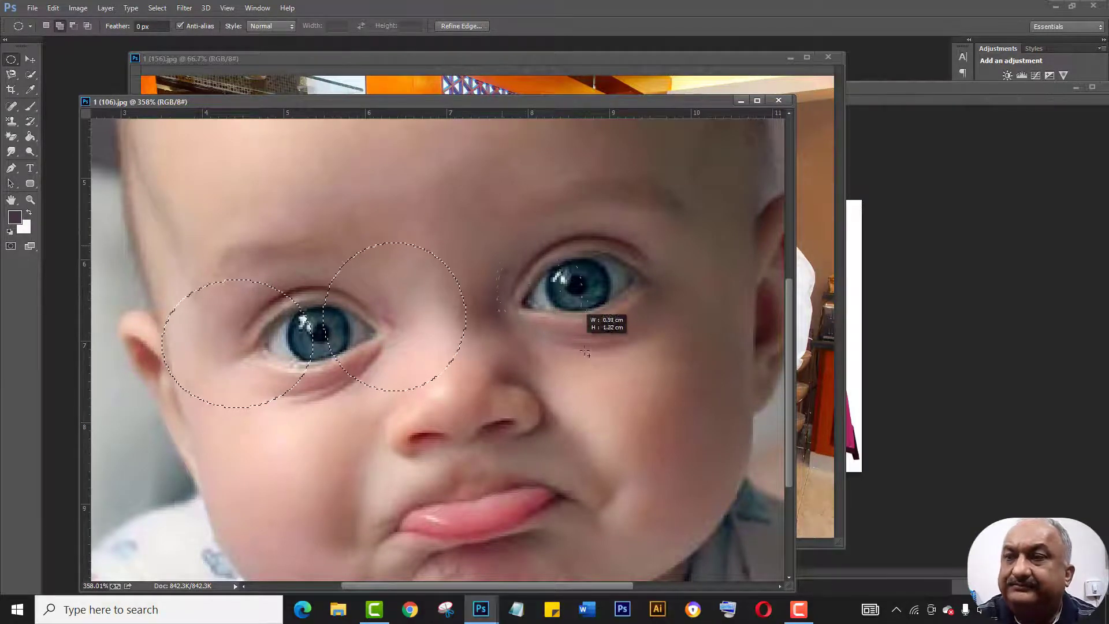
left_click_drag(603, 257, 698, 414)
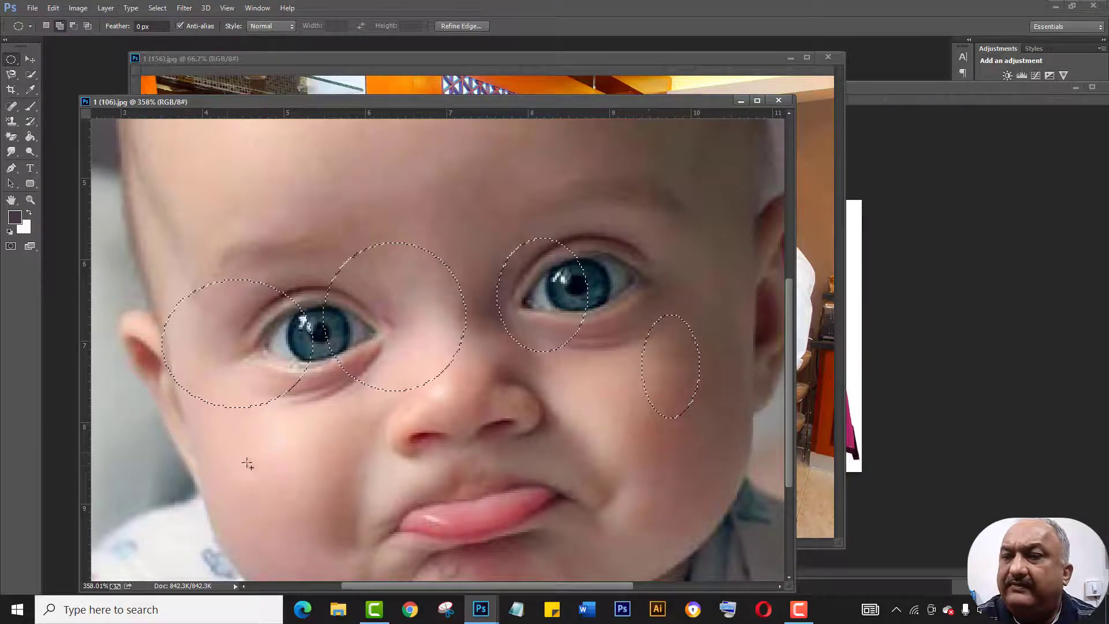
left_click_drag(232, 456, 338, 524)
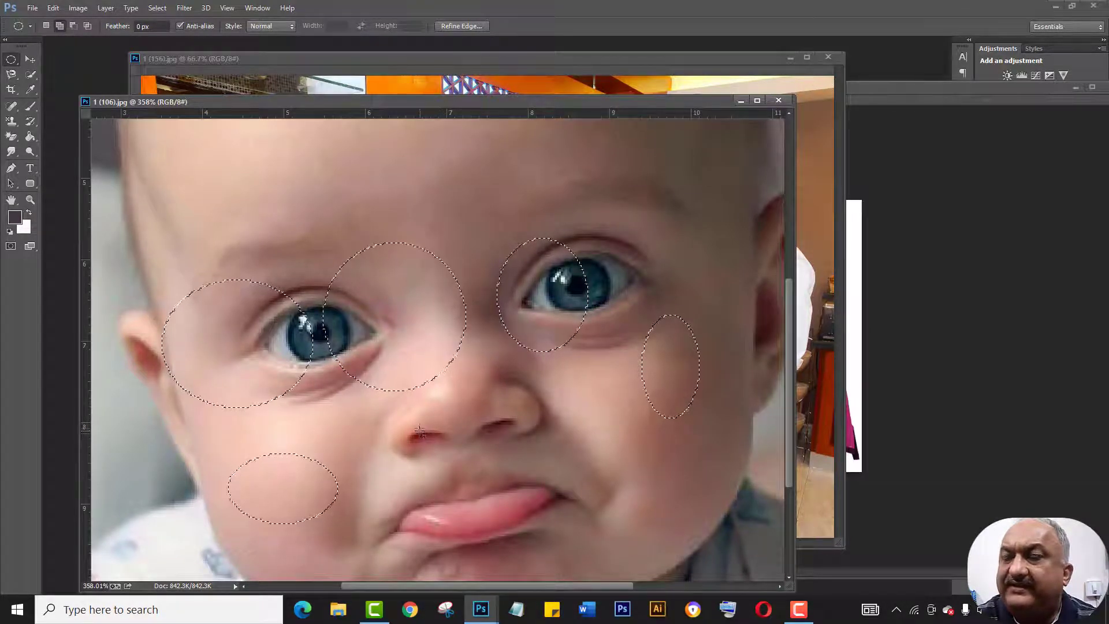
left_click_drag(439, 449, 522, 517)
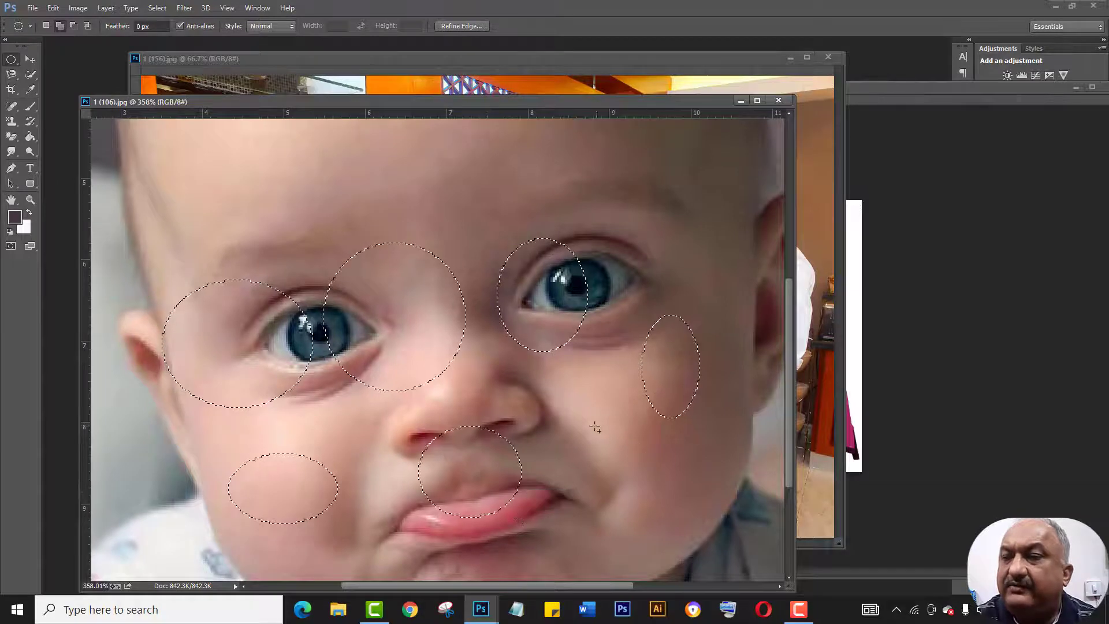
left_click_drag(603, 463, 688, 532)
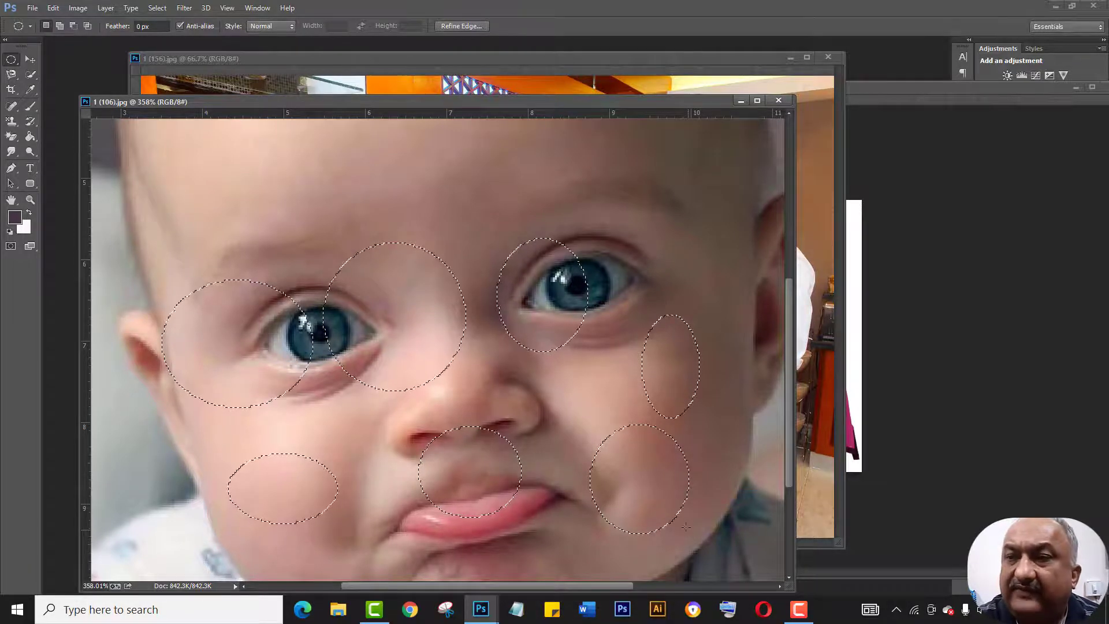
key("ctrl+d")
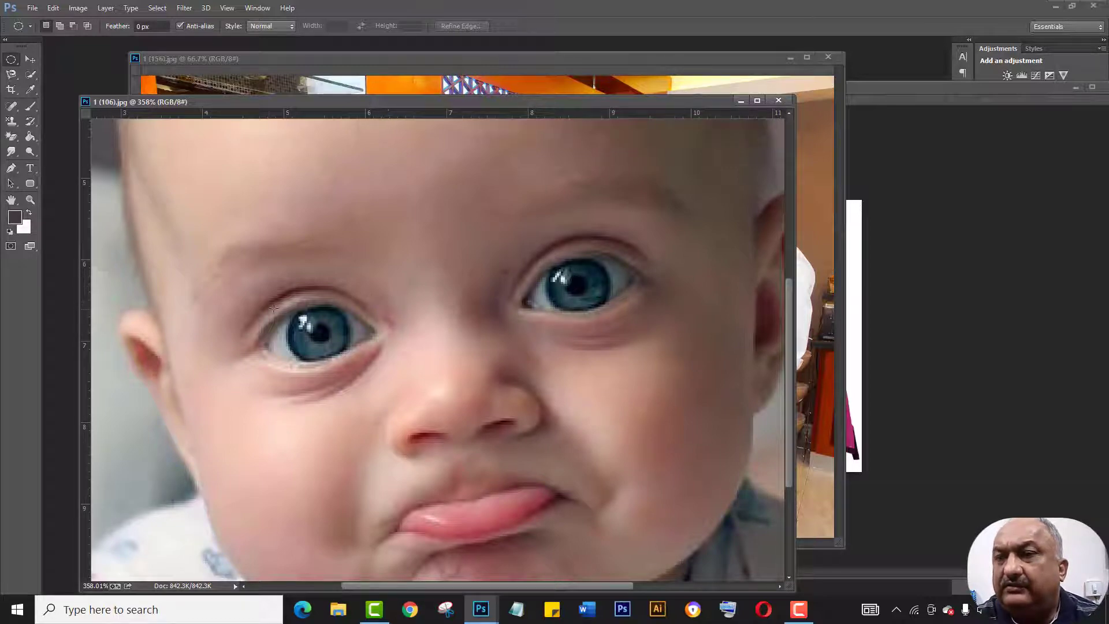
Step: Select a large ellipse over one eye and the nose, subtract a smaller ellipse inside it, and deselect
left_click_drag(222, 236, 522, 446)
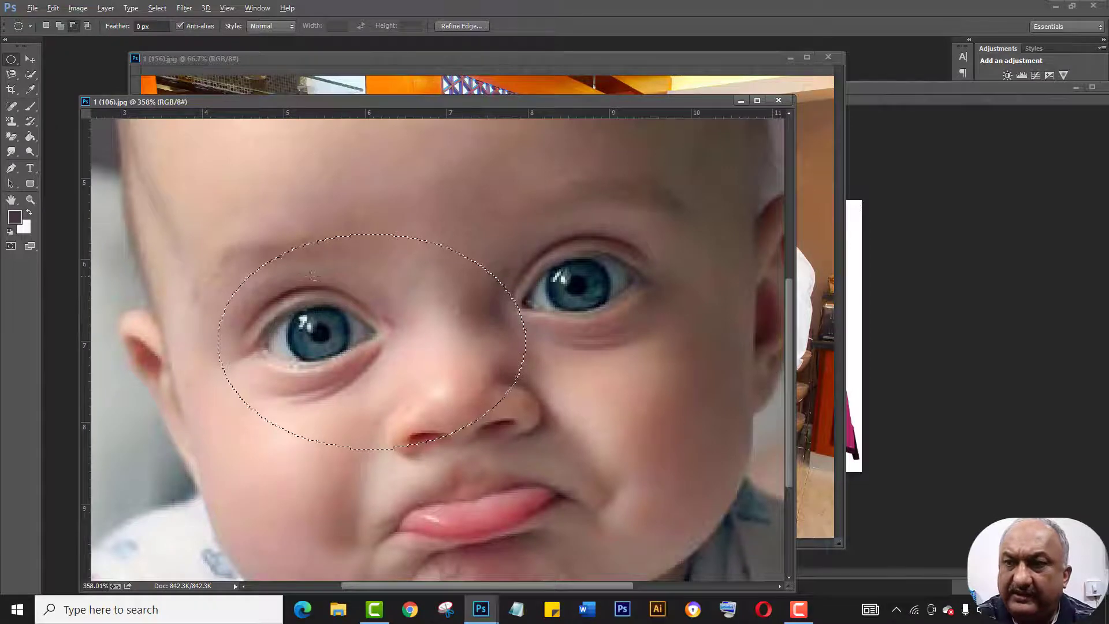
left_click_drag(300, 286, 474, 415)
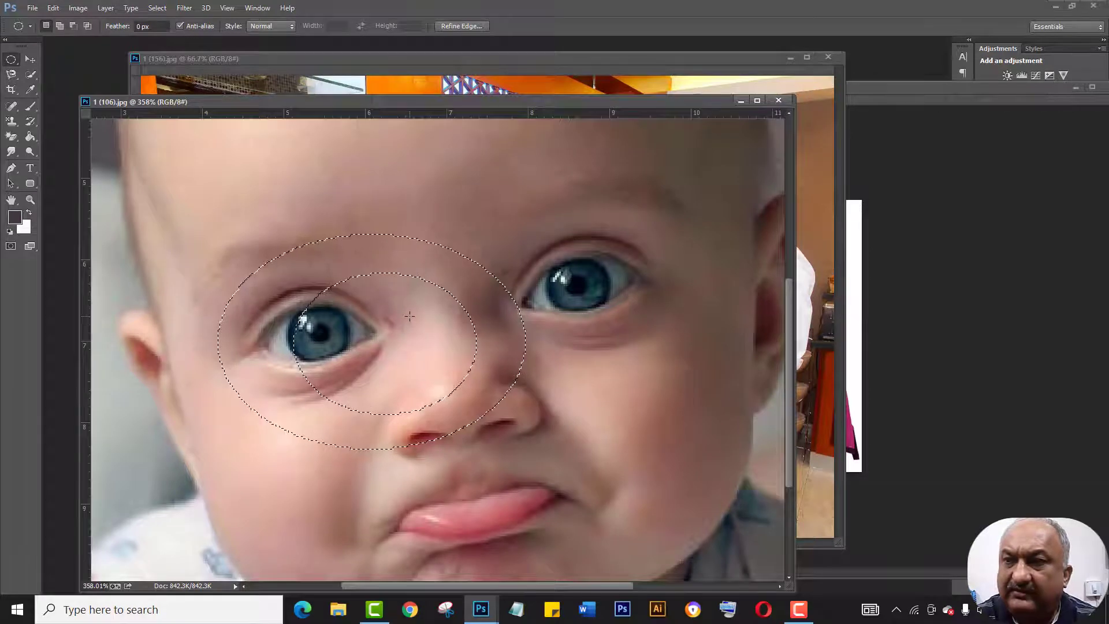
left_click(579, 316)
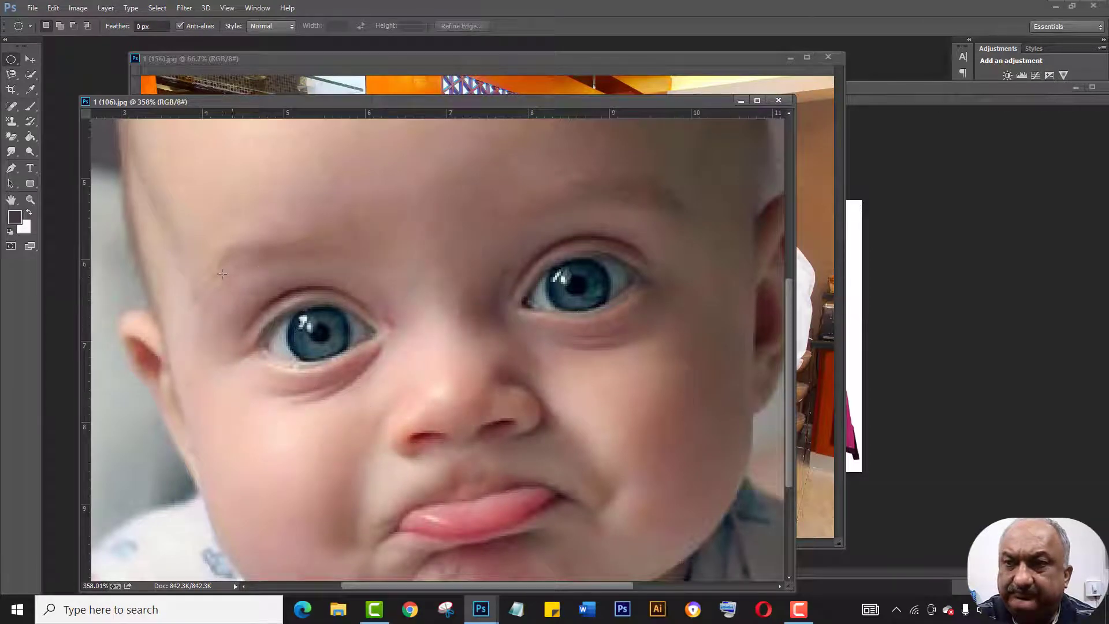
Step: Select one eye with an ellipse, add ellipses over the nose bridge and the other eye, and deselect
left_click_drag(221, 274, 406, 444)
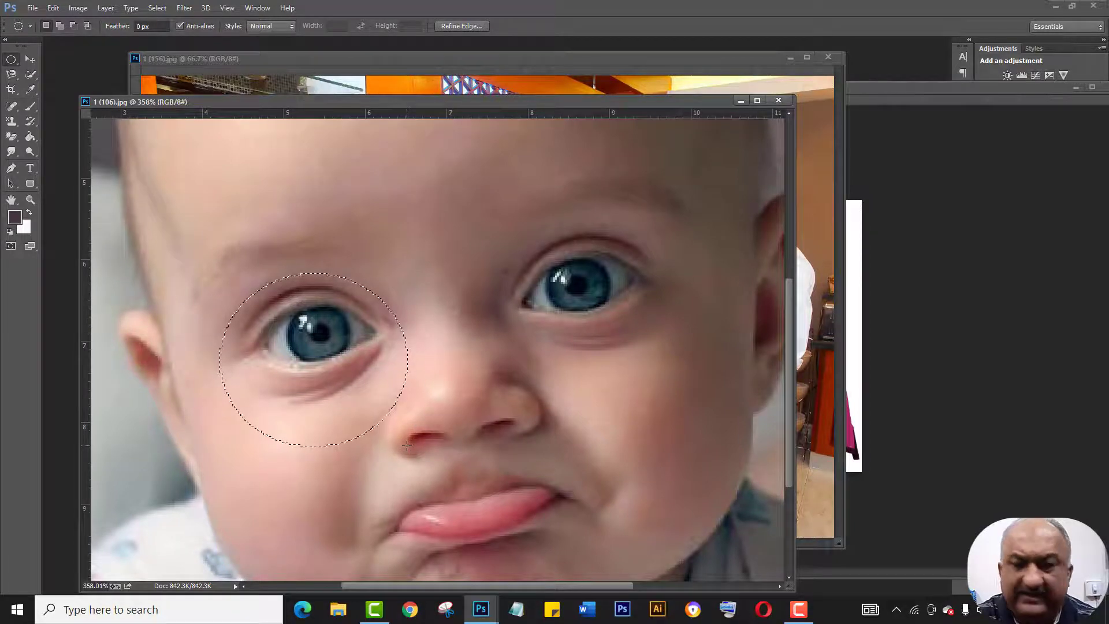
left_click_drag(438, 251, 513, 361)
left_click_drag(550, 236, 635, 354)
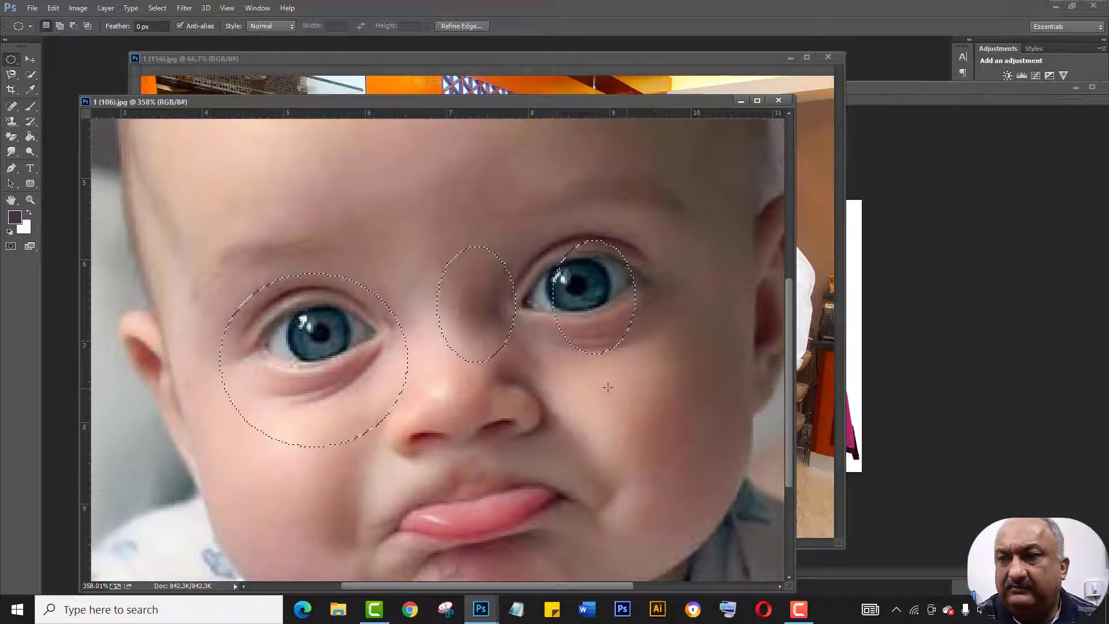
key("ctrl+d")
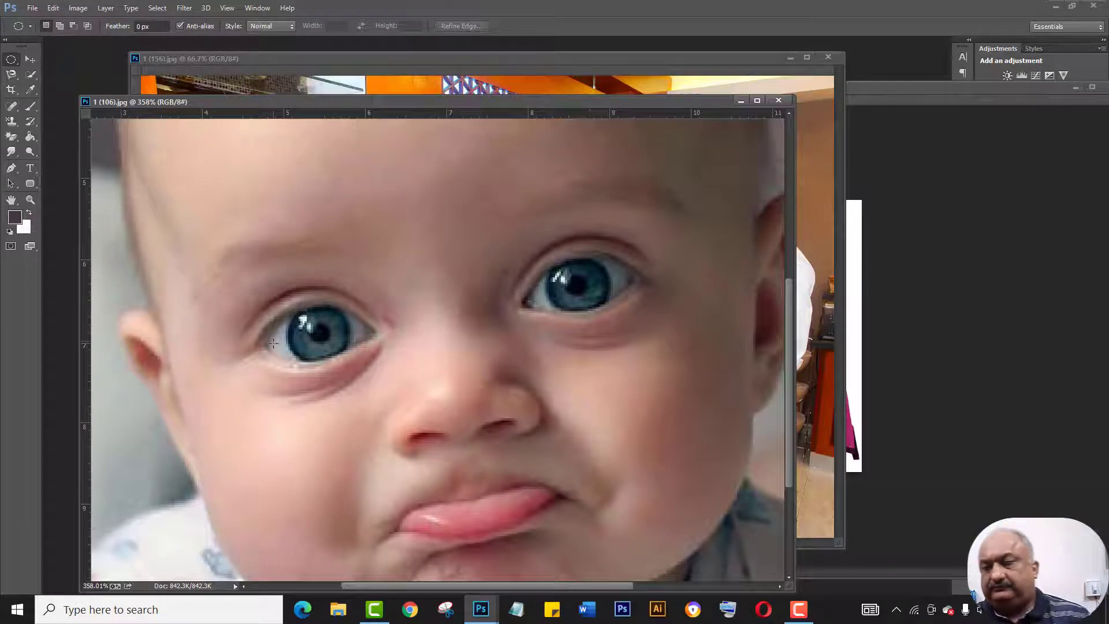
Step: Select an ellipse over one eye and the nose, subtract overlapping ellipses to leave a crescent around the eye, and deselect
left_click_drag(239, 260, 557, 502)
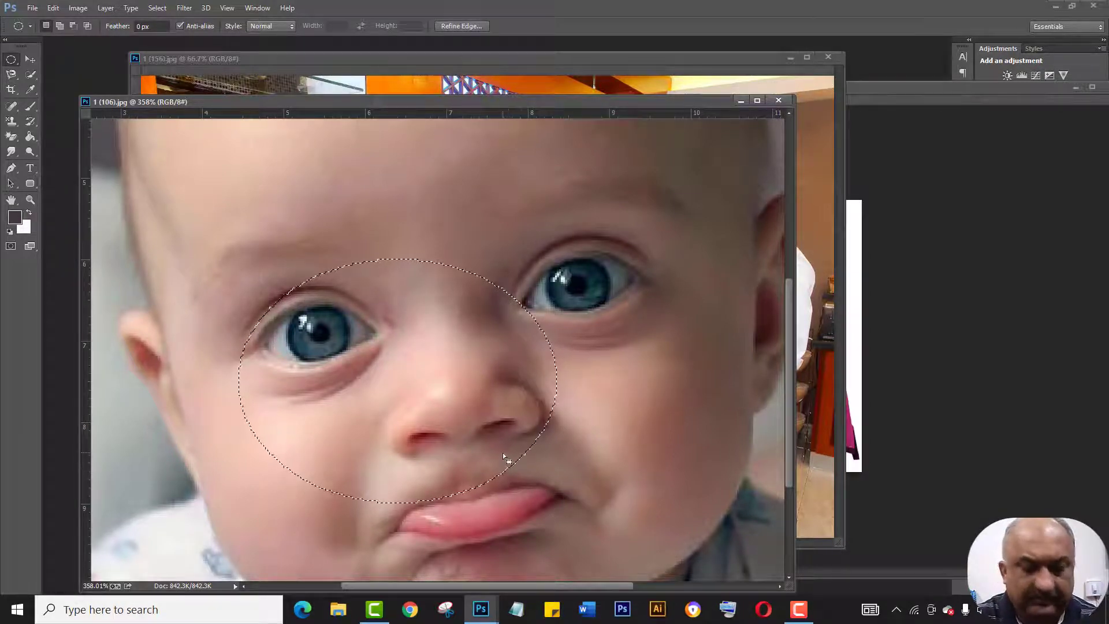
key("alt")
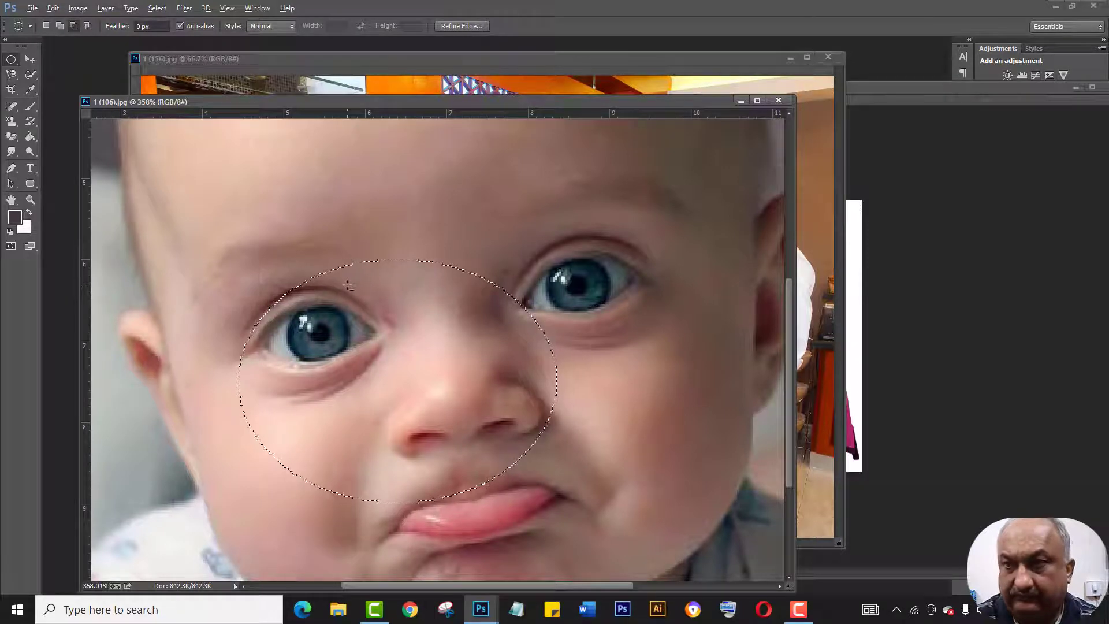
left_click_drag(347, 285, 633, 521)
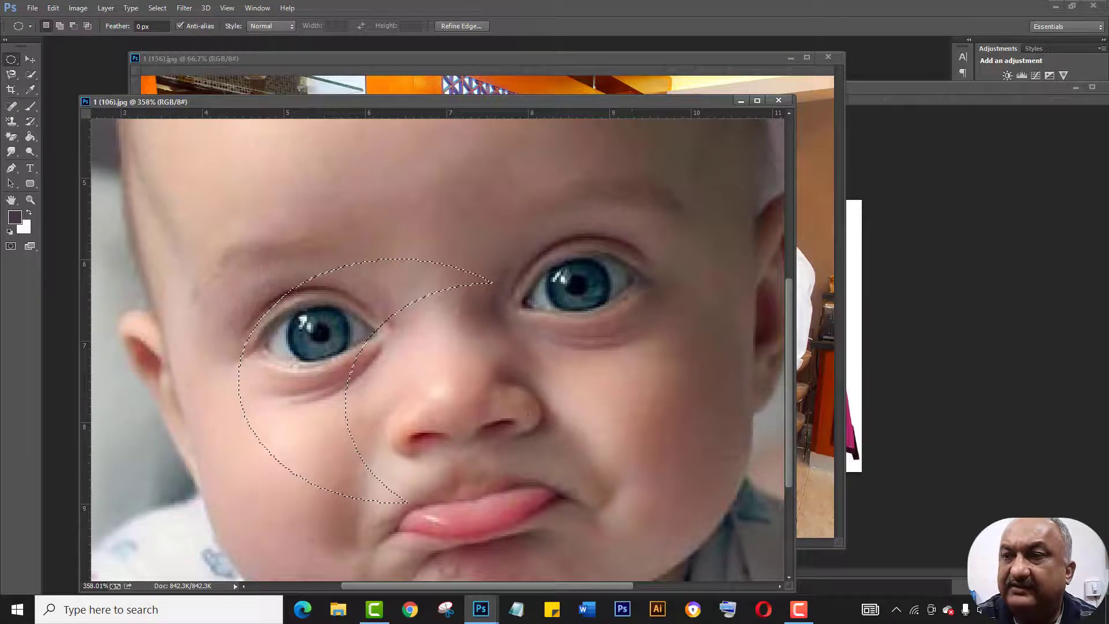
key("alt")
left_click_drag(380, 250, 574, 391)
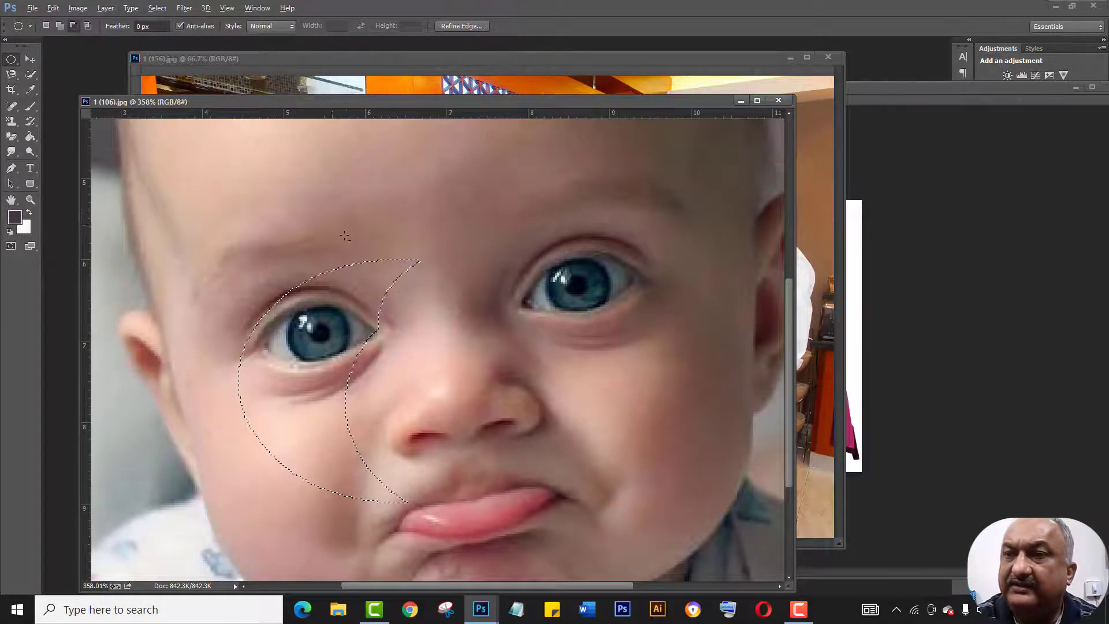
left_click_drag(347, 231, 535, 340)
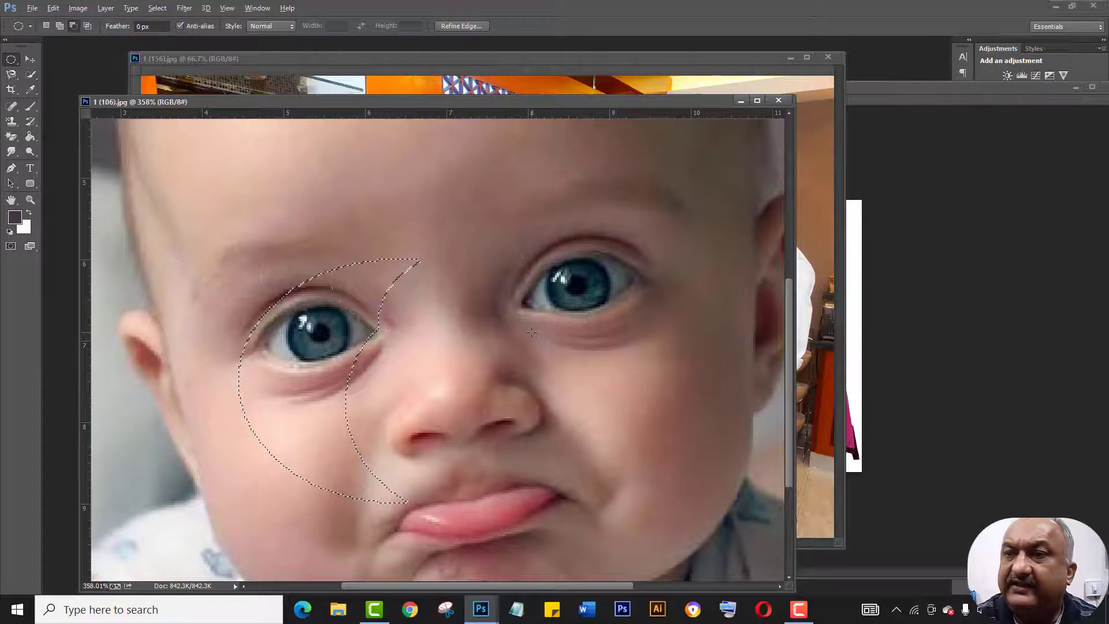
left_click(474, 351)
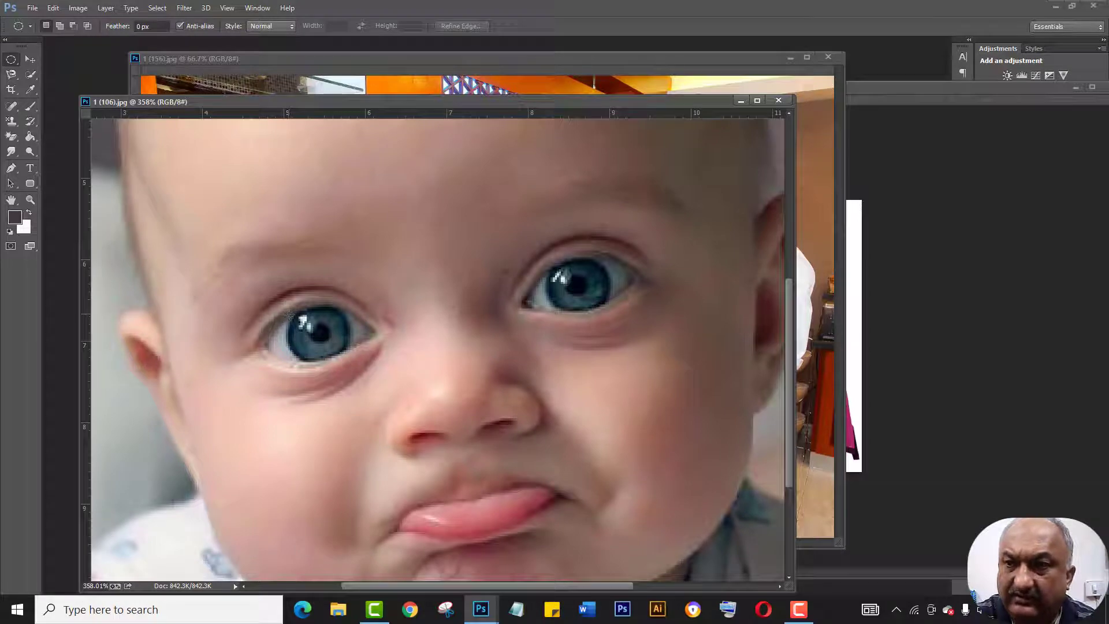
Step: Select both of the baby's irises with ellipses and subtract the two pupils from the selection
left_click_drag(289, 315, 346, 359)
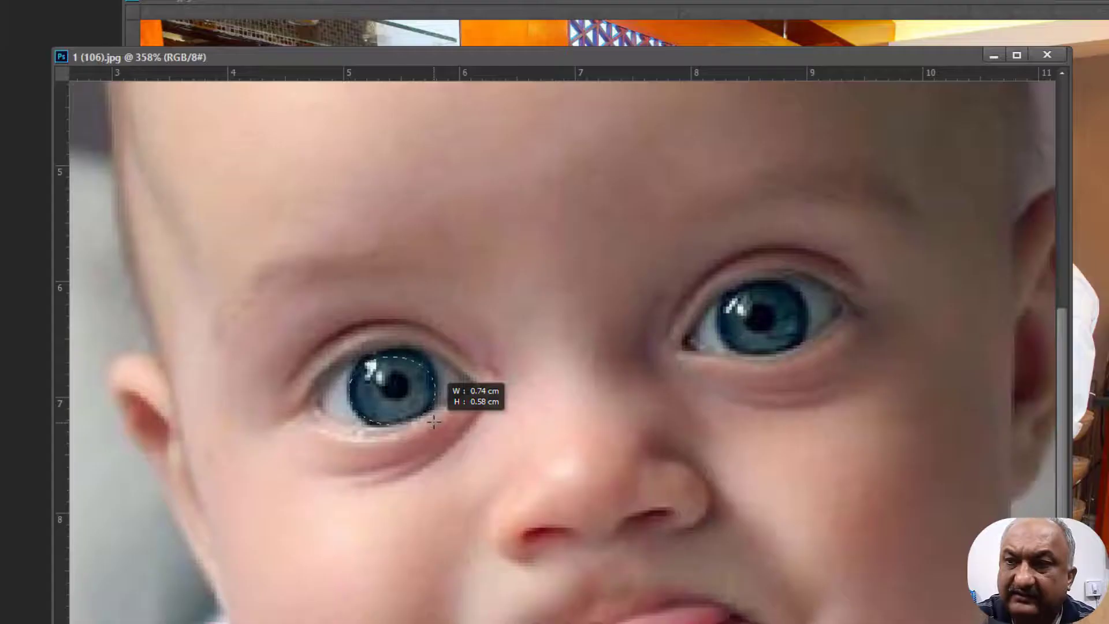
left_click_drag(434, 422, 434, 419)
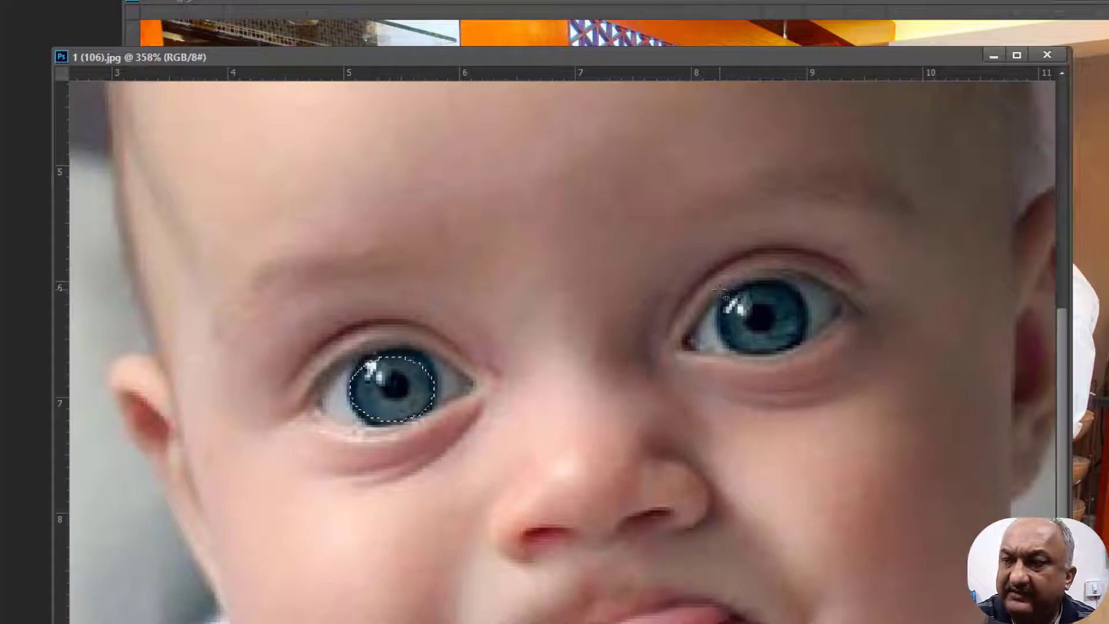
left_click_drag(720, 292, 810, 351)
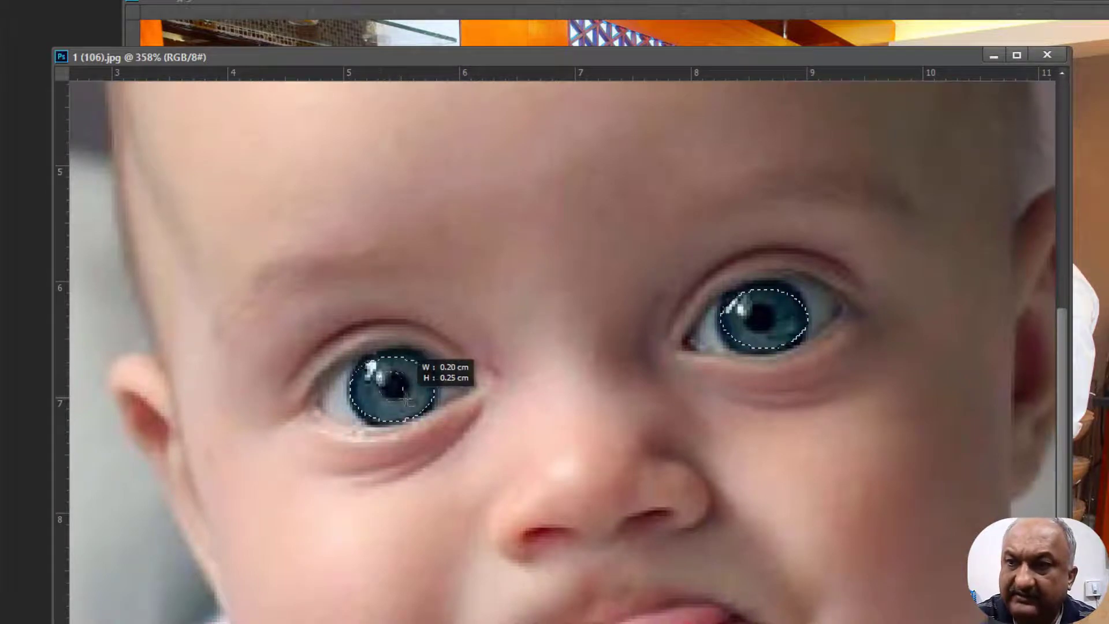
left_click_drag(410, 401, 410, 401)
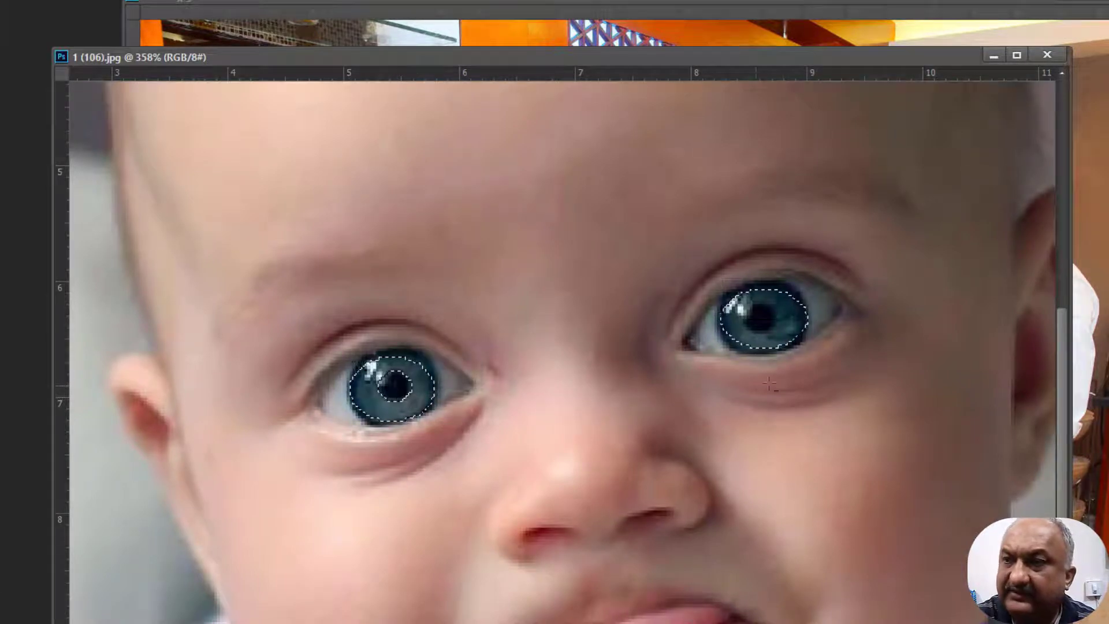
left_click_drag(745, 304, 776, 331)
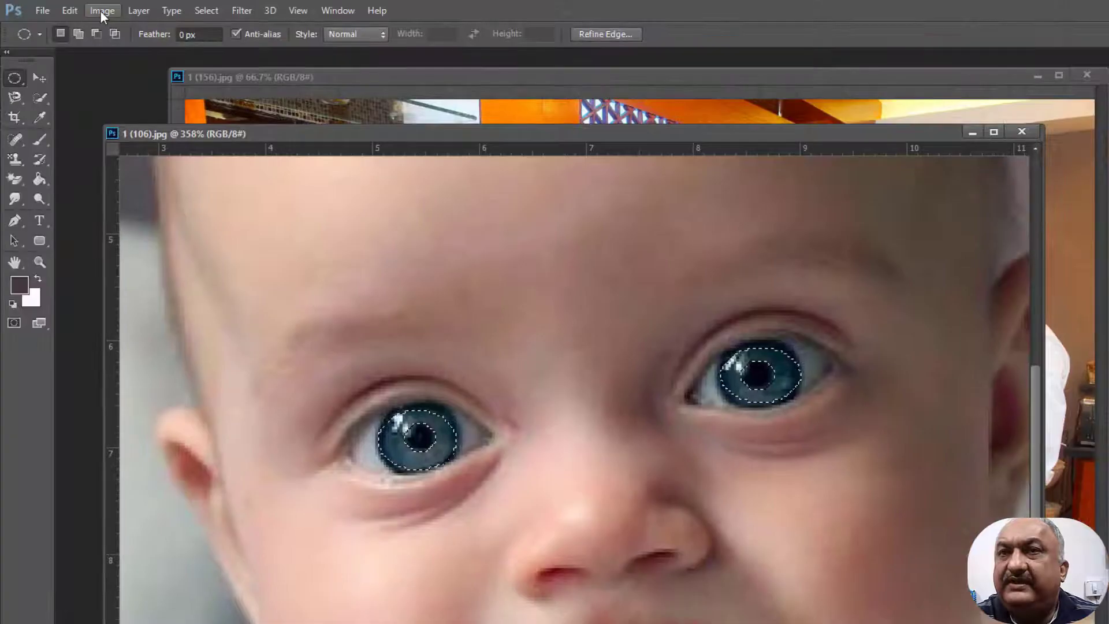
Step: Recolour the selected irises with a Hue/Saturation adjustment, setting the hue to +140
left_click(101, 12)
mouse_move(203, 70)
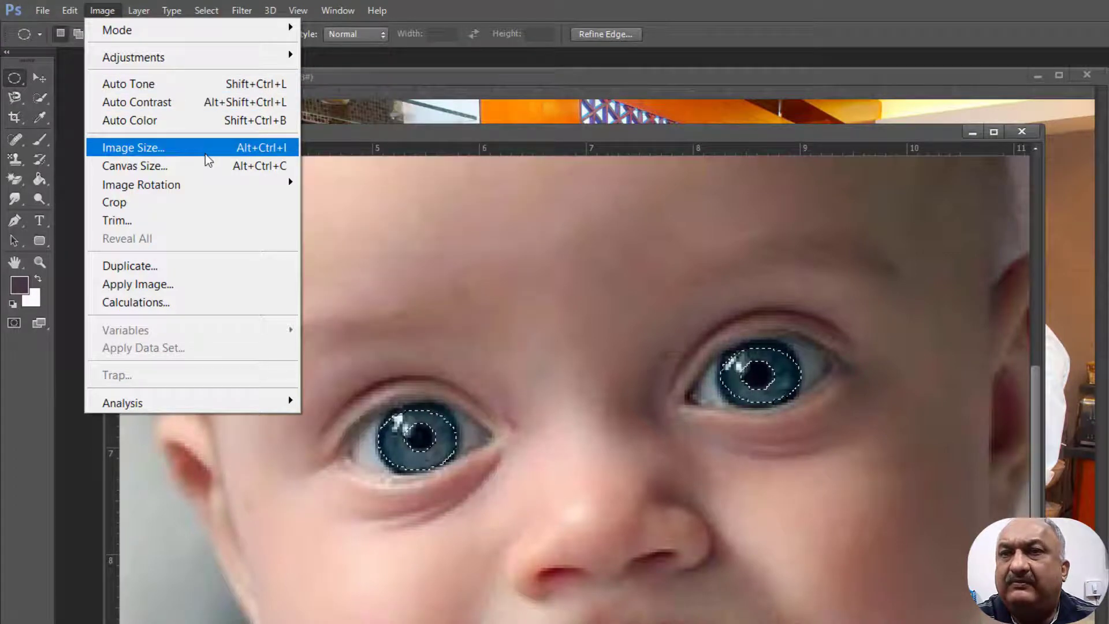
mouse_move(258, 63)
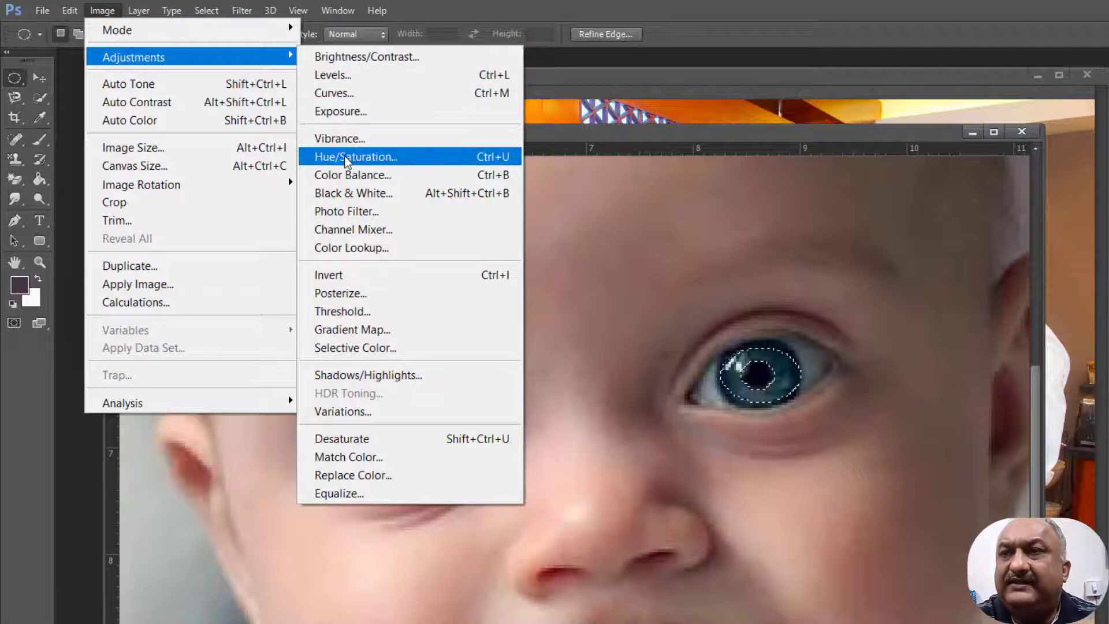
left_click(398, 157)
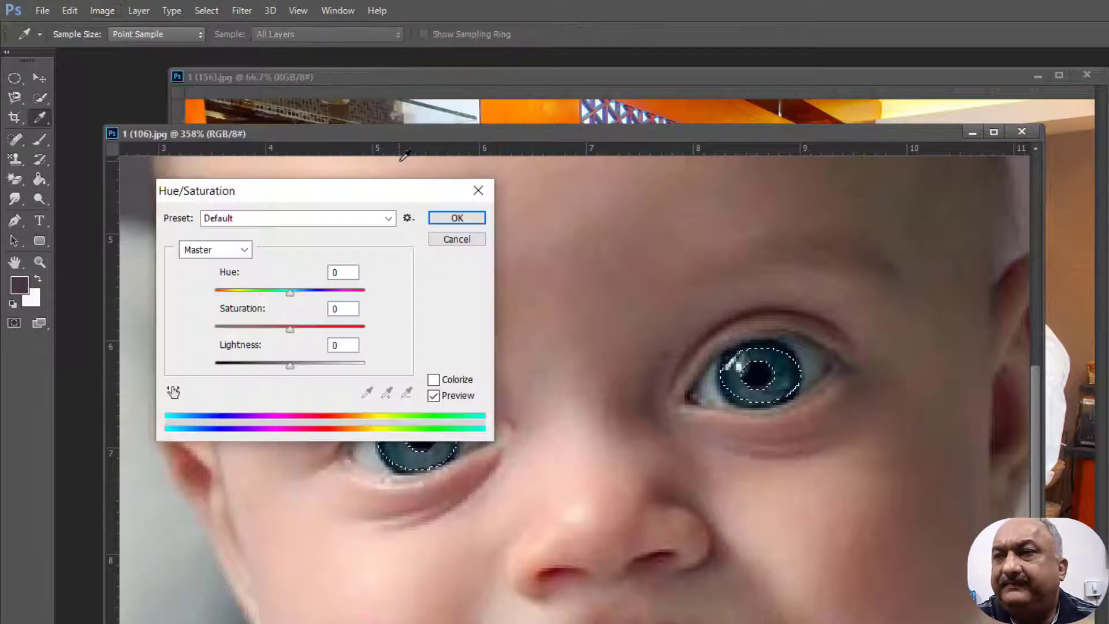
left_click_drag(369, 190, 1027, 519)
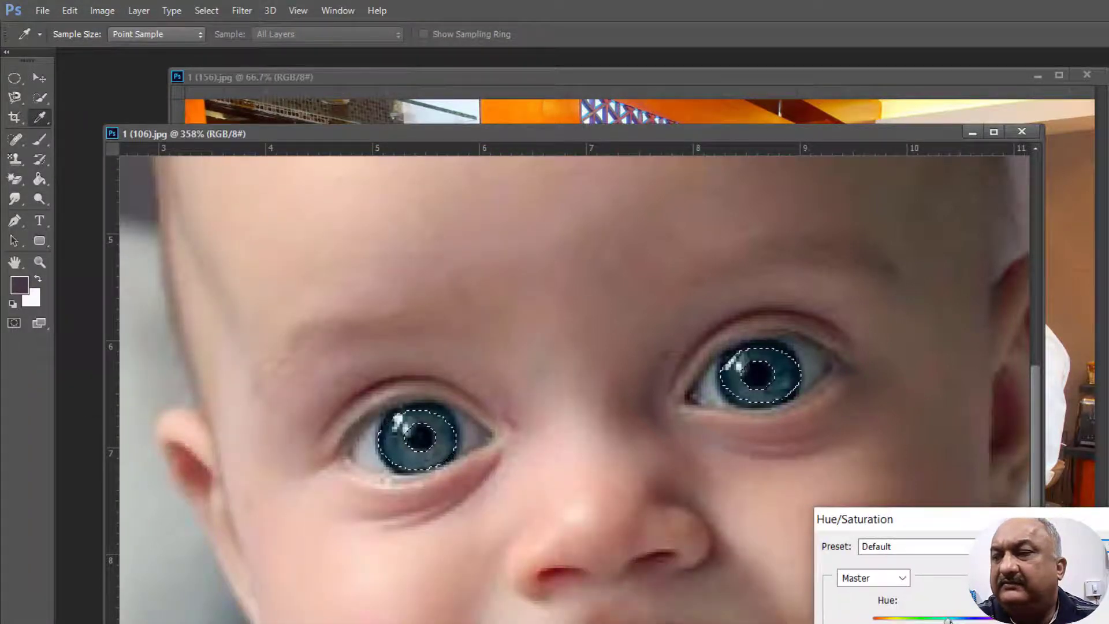
left_click_drag(948, 620, 991, 621)
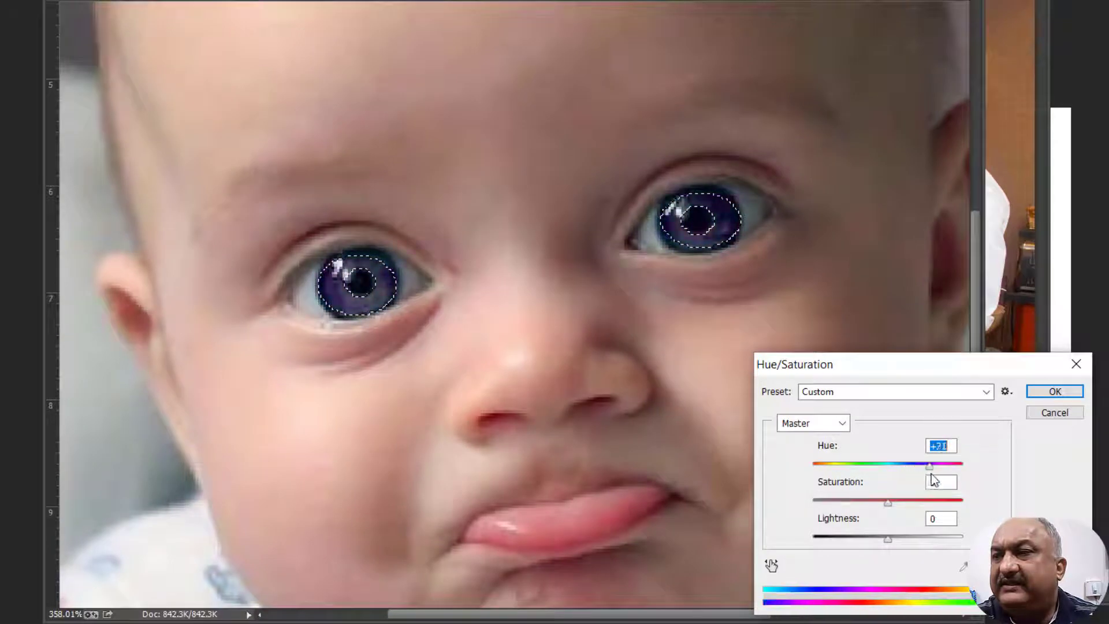
left_click_drag(934, 480, 951, 475)
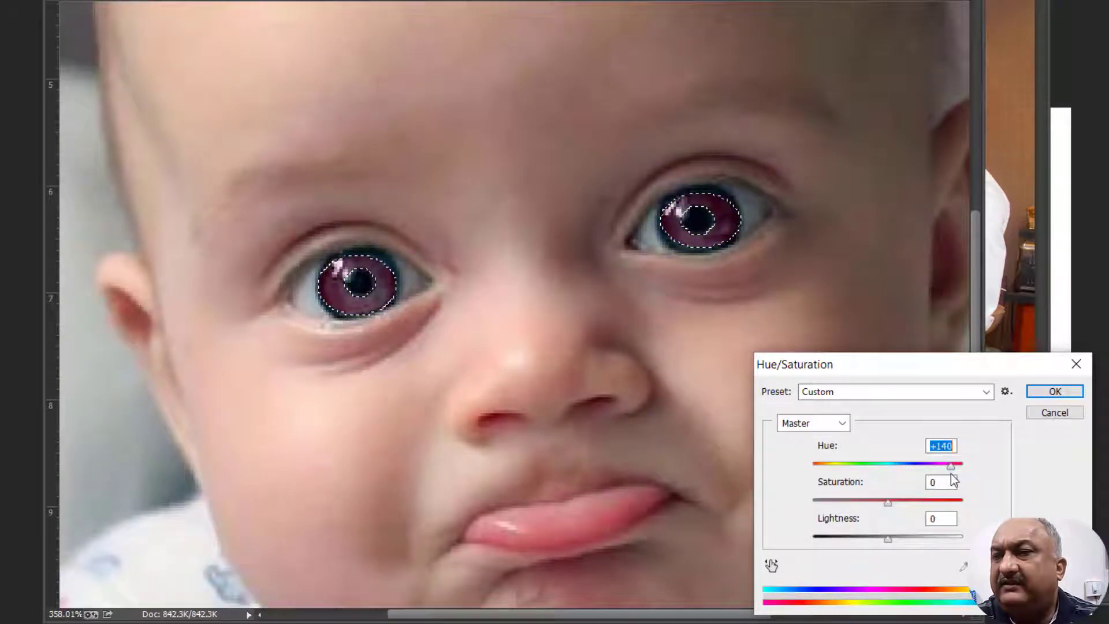
left_click(1066, 396)
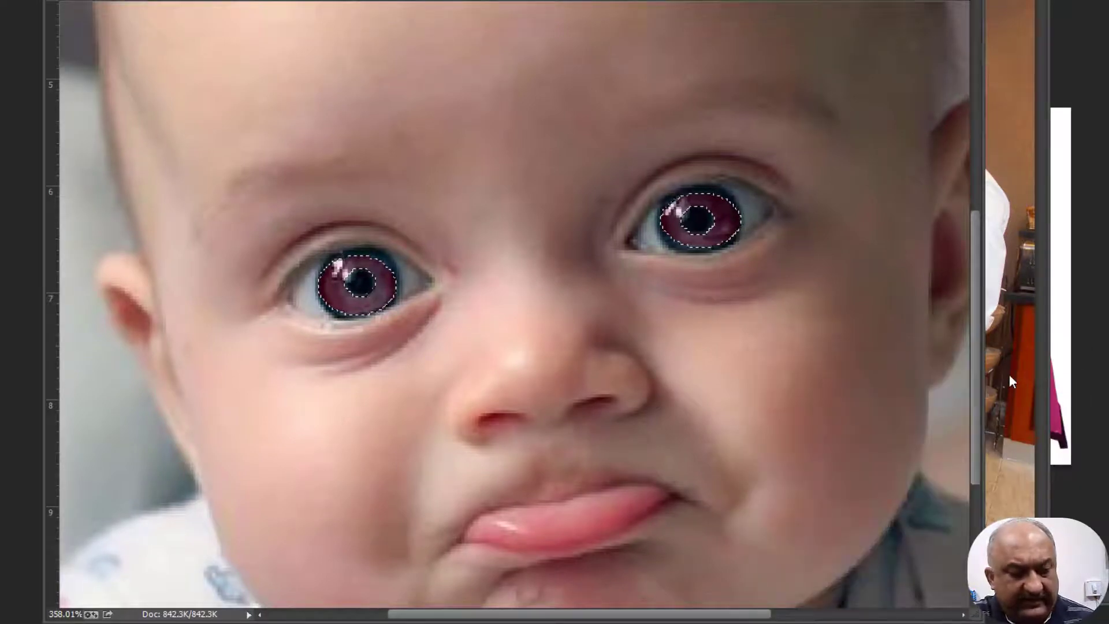
Step: Deselect the recoloured irises and view the baby photo at actual size
key("ctrl+d")
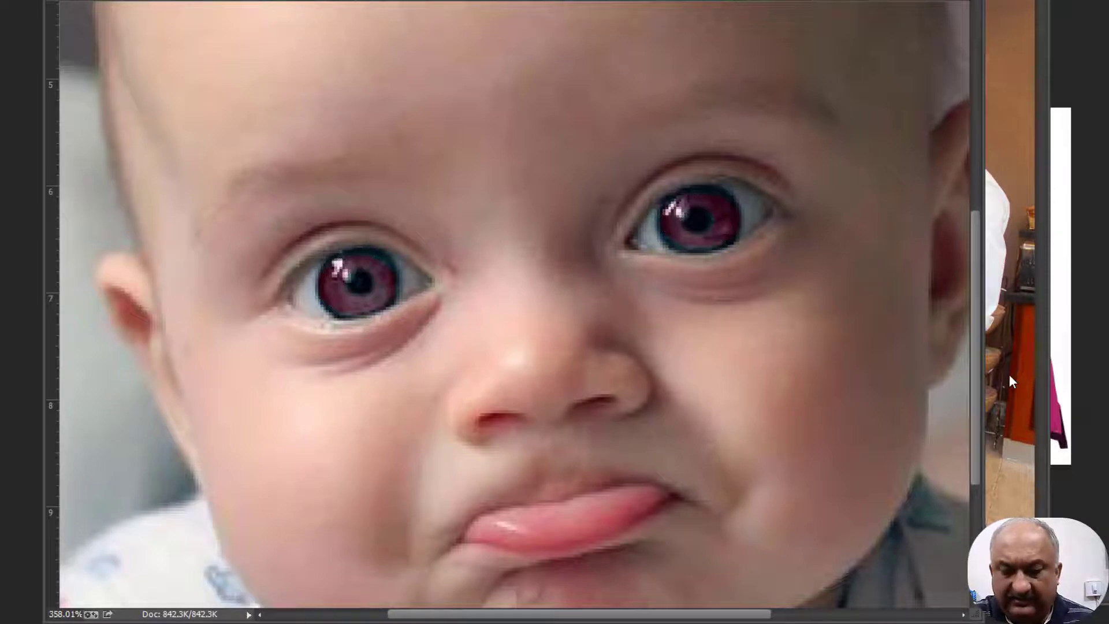
key("ctrl+1")
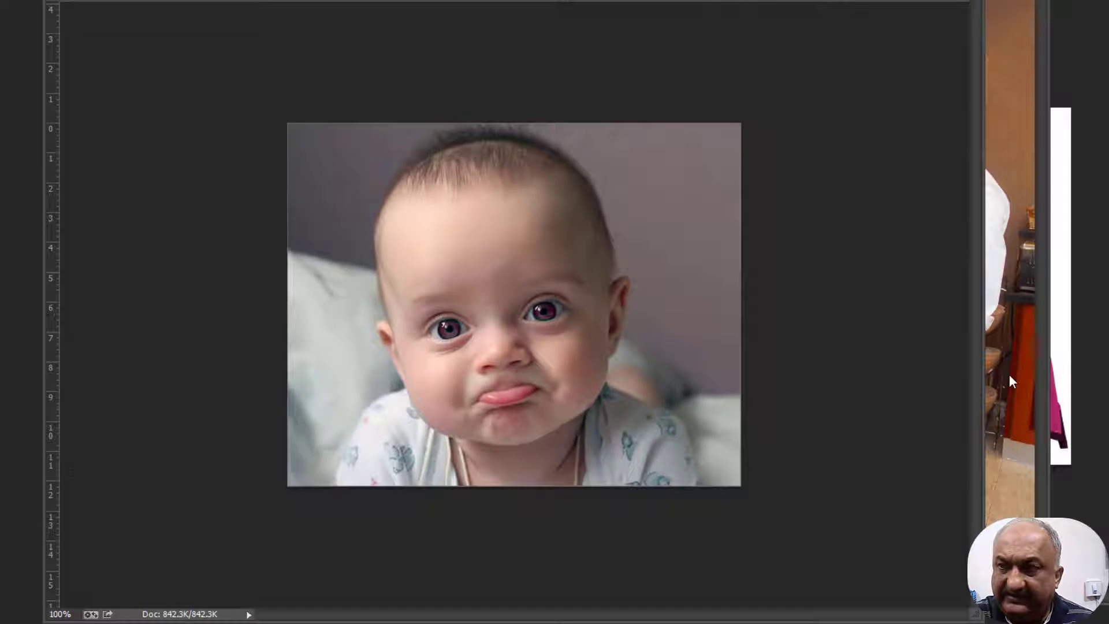
key("ctrl+plus")
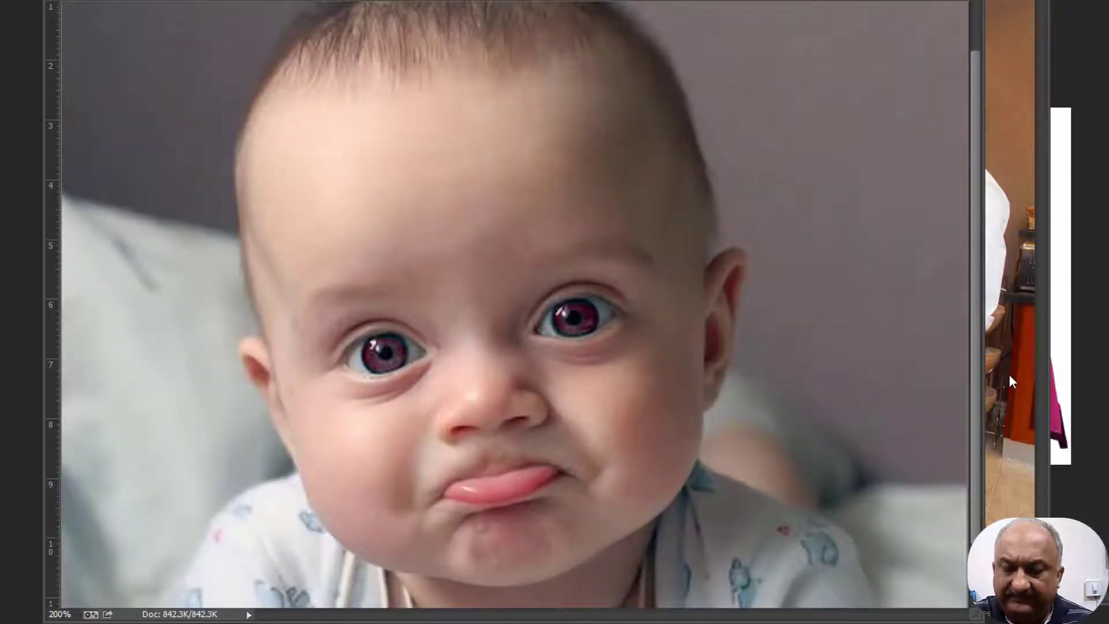
key("ctrl+minus")
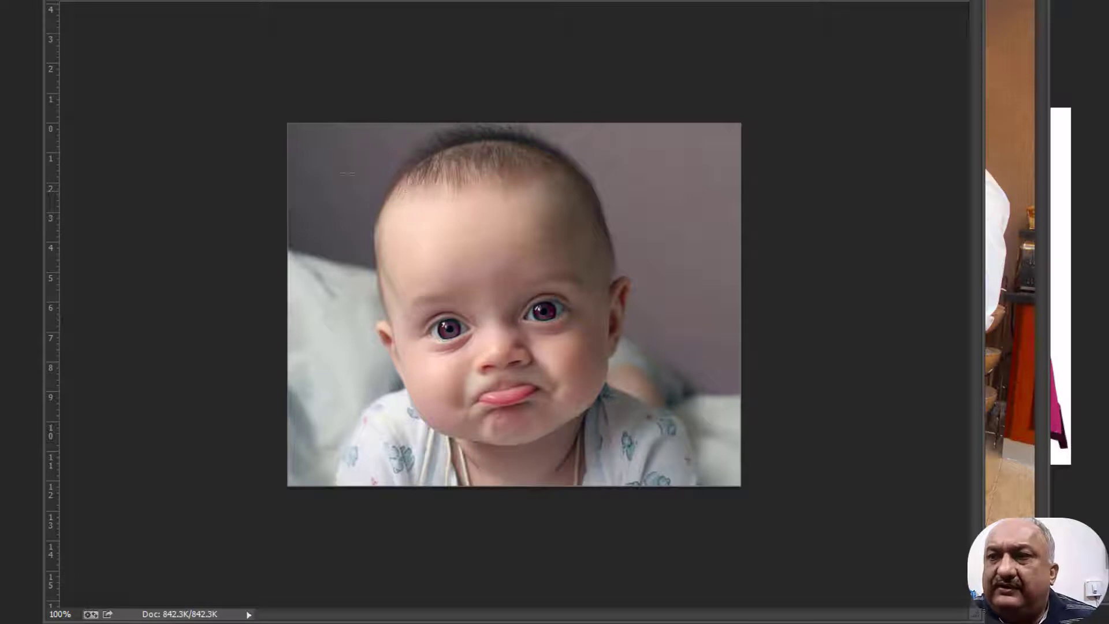
Step: Select an ellipse over one side of the baby's forehead, add a second over the other side, subtract a smaller ellipse inside it, and deselect
left_click_drag(347, 173, 475, 322)
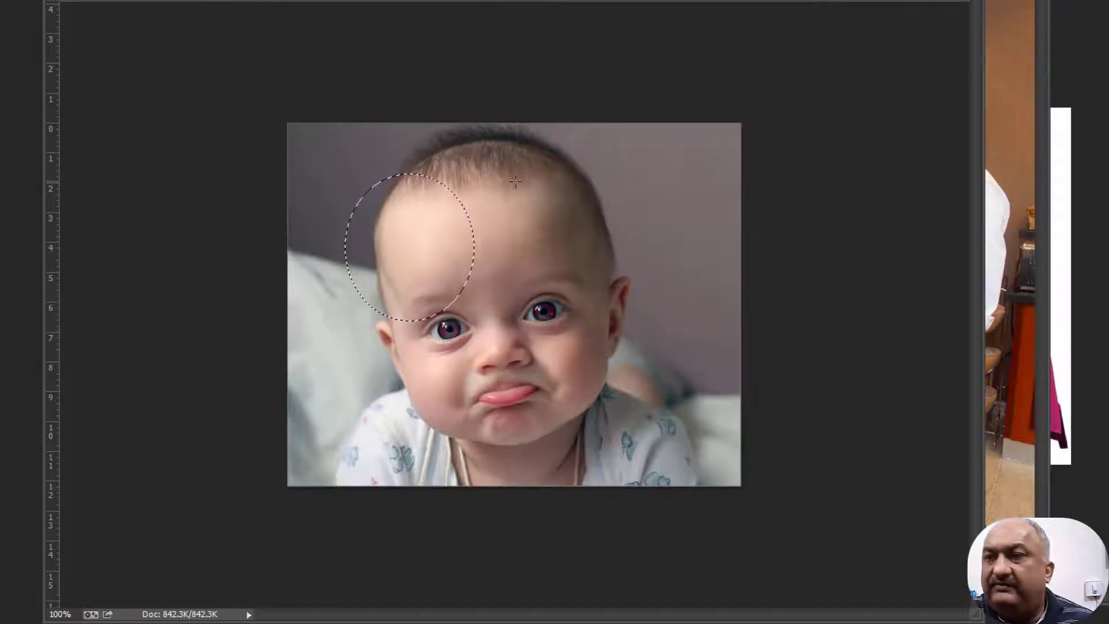
left_click_drag(515, 182, 672, 349)
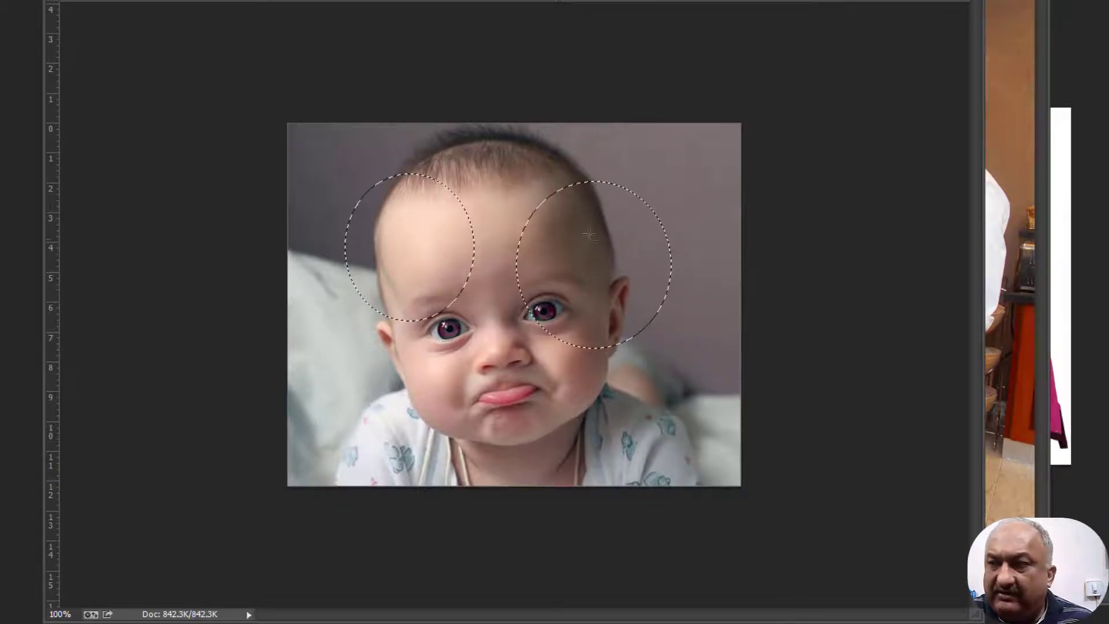
left_click_drag(553, 223, 640, 323)
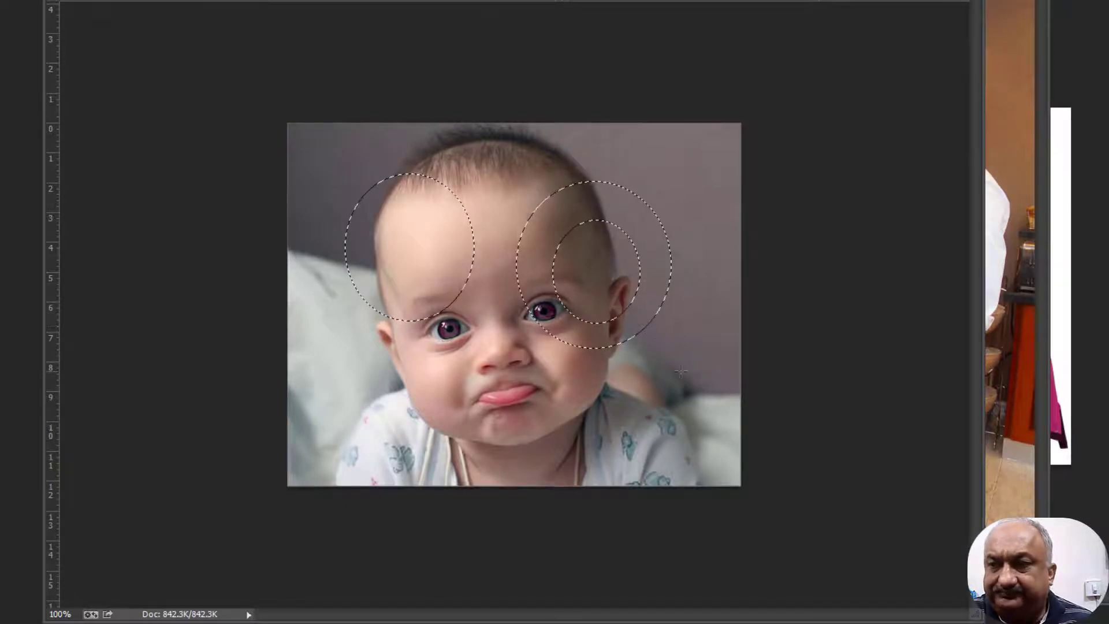
key("ctrl+d")
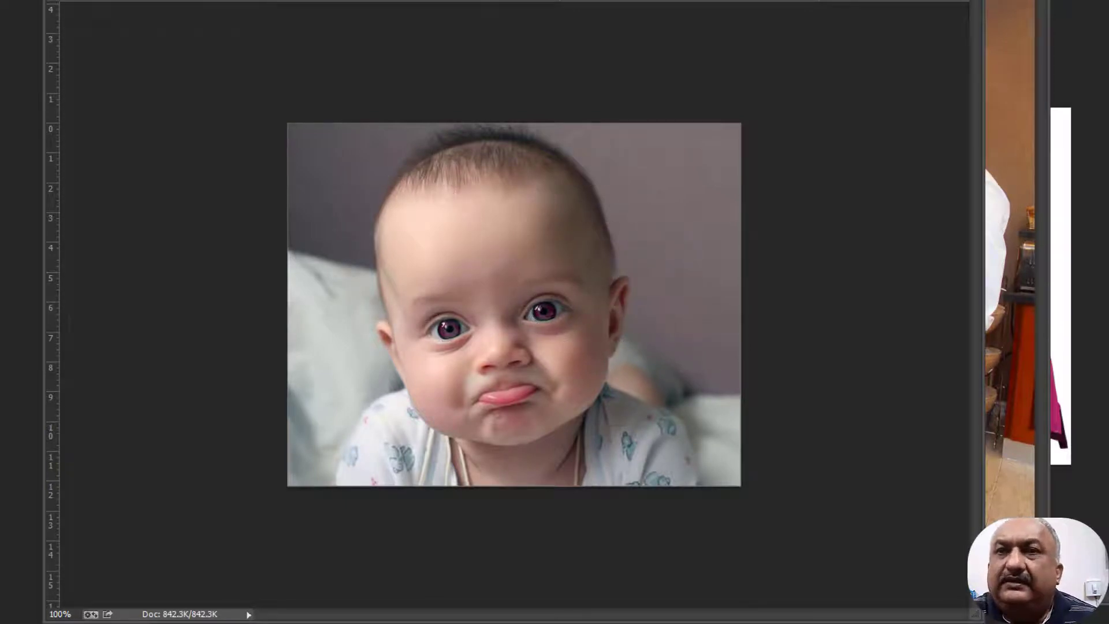
Step: Switch to 1 (156).jpg, draw a freehand lasso loop across the buffet counter, and replace it with a loop around the pasta-filled vase
key("ctrl+Tab")
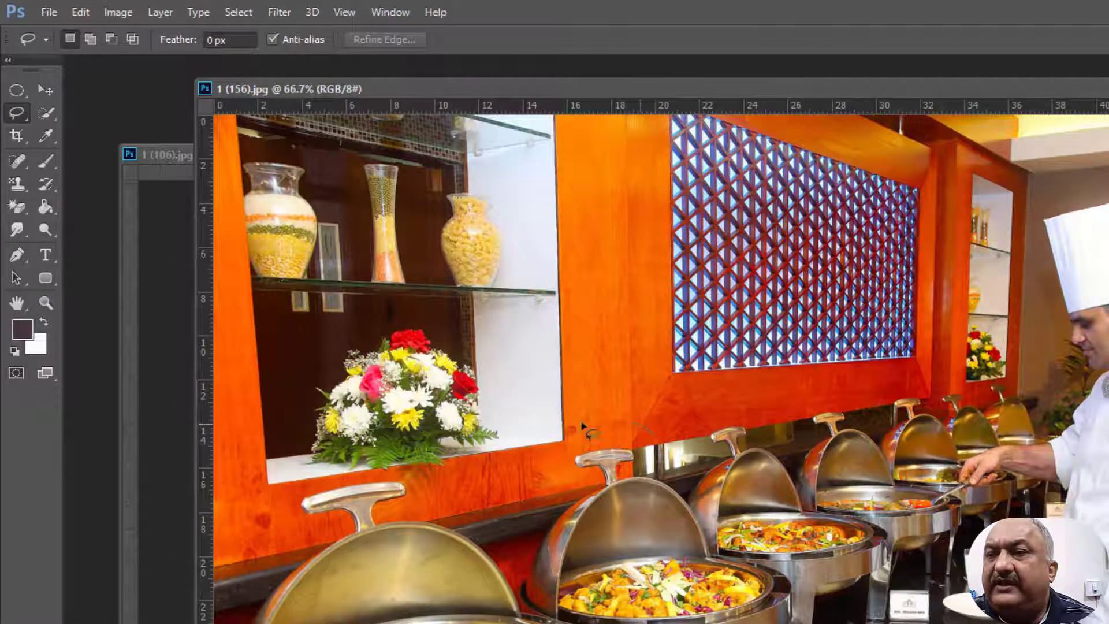
left_click_drag(582, 426, 559, 507)
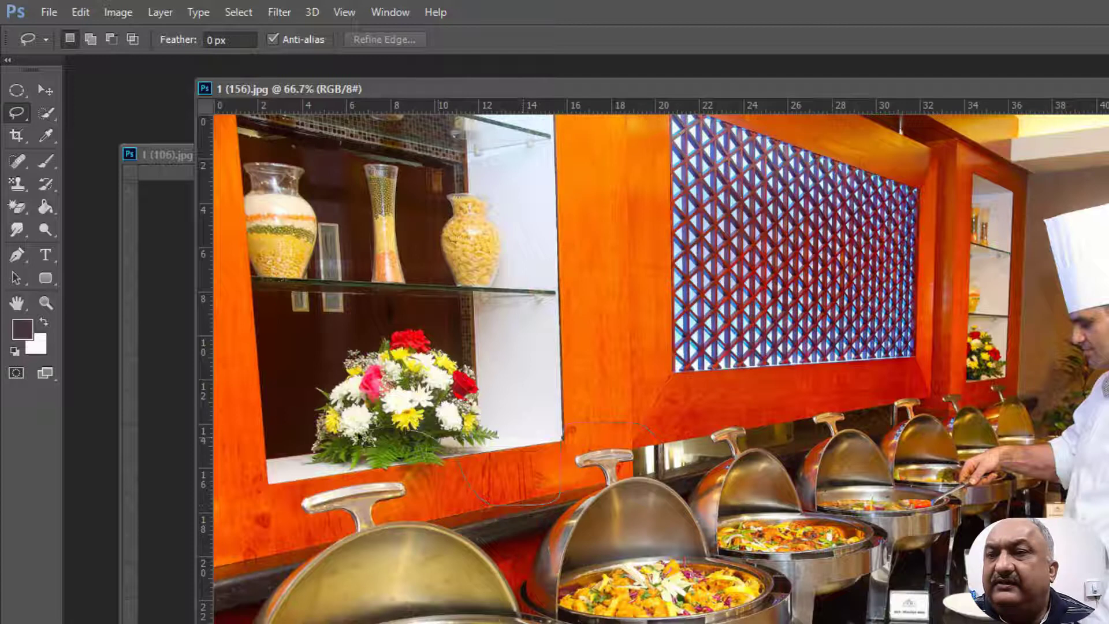
mouse_move(381, 430)
left_mouse_down()
mouse_move(393, 561)
mouse_move(520, 584)
left_mouse_up()
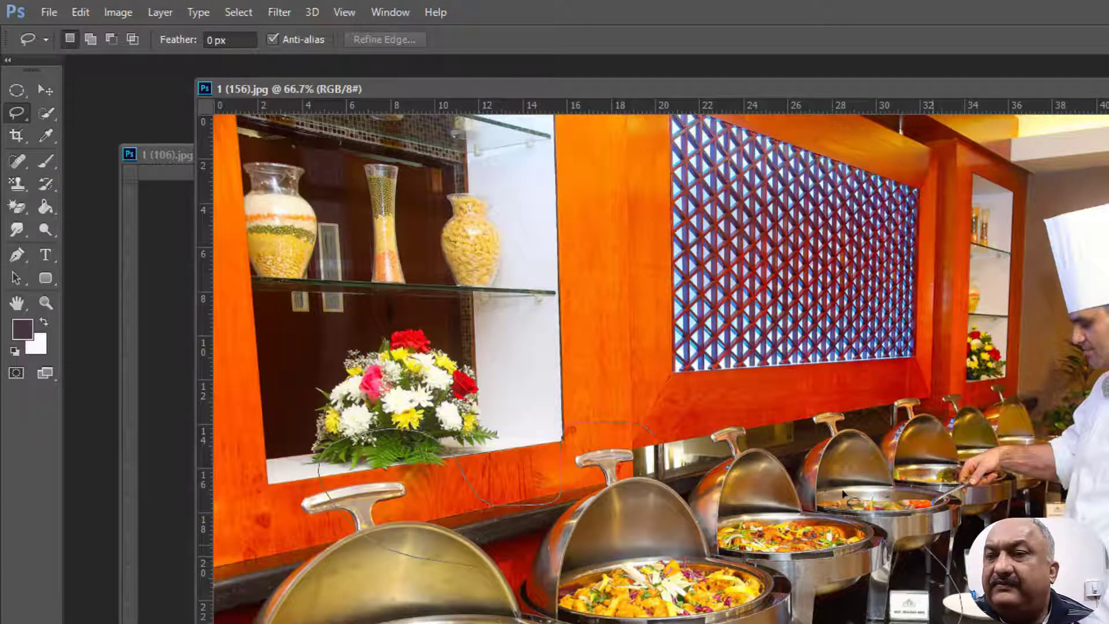
mouse_move(844, 494)
left_mouse_down()
mouse_move(569, 433)
mouse_move(537, 412)
mouse_move(575, 491)
left_mouse_up()
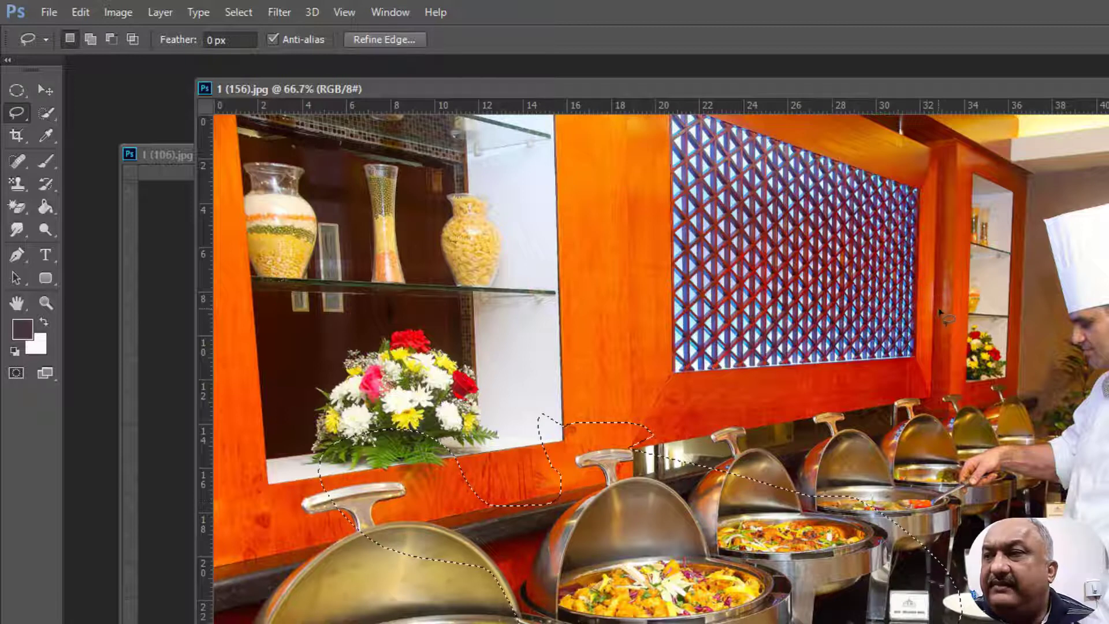
mouse_move(575, 242)
left_mouse_down()
mouse_move(519, 196)
mouse_move(457, 178)
mouse_move(441, 184)
mouse_move(431, 237)
mouse_move(441, 266)
mouse_move(514, 305)
mouse_move(540, 299)
mouse_move(550, 253)
mouse_move(524, 199)
left_mouse_up()
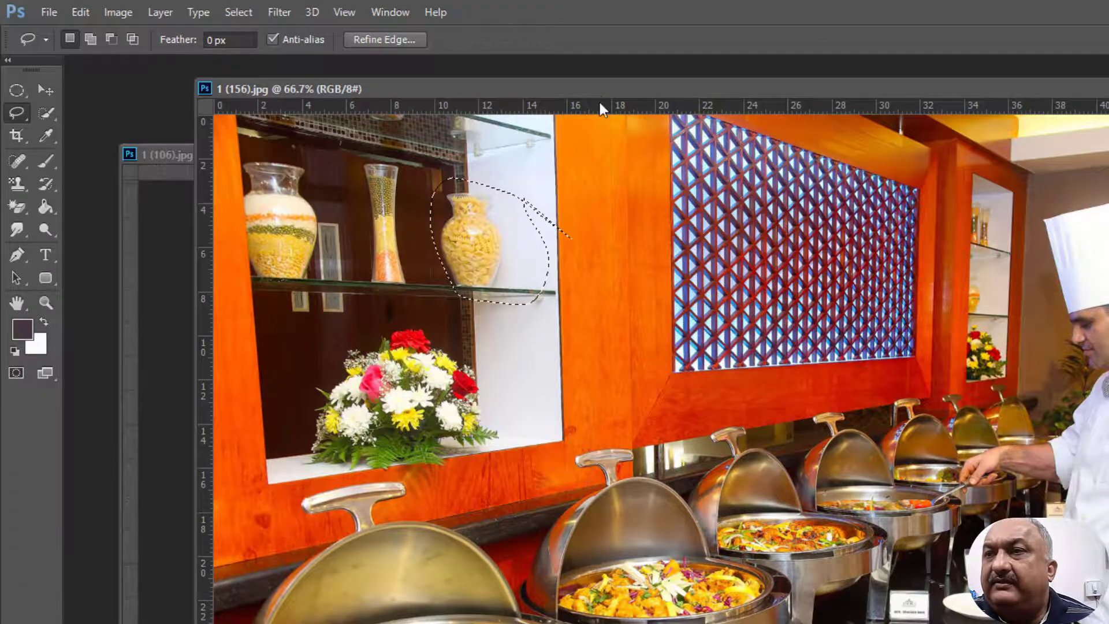
Step: Create a new white RGB document of 499 × 352 pixels at 72 pixels/inch and float it in its own window
left_click_drag(594, 88, 752, 256)
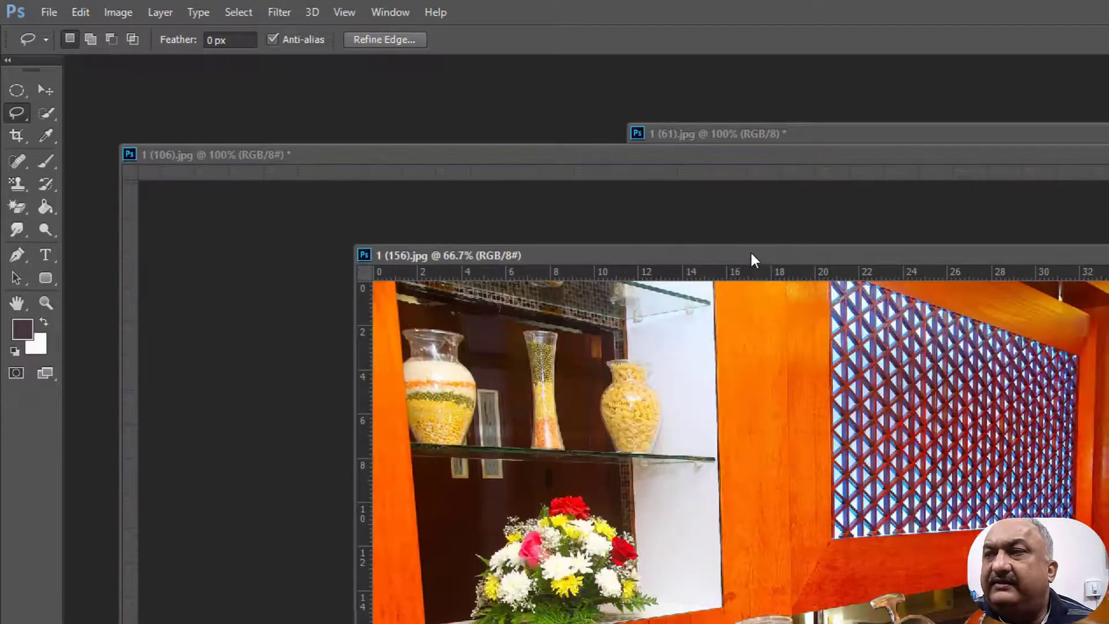
left_click(46, 12)
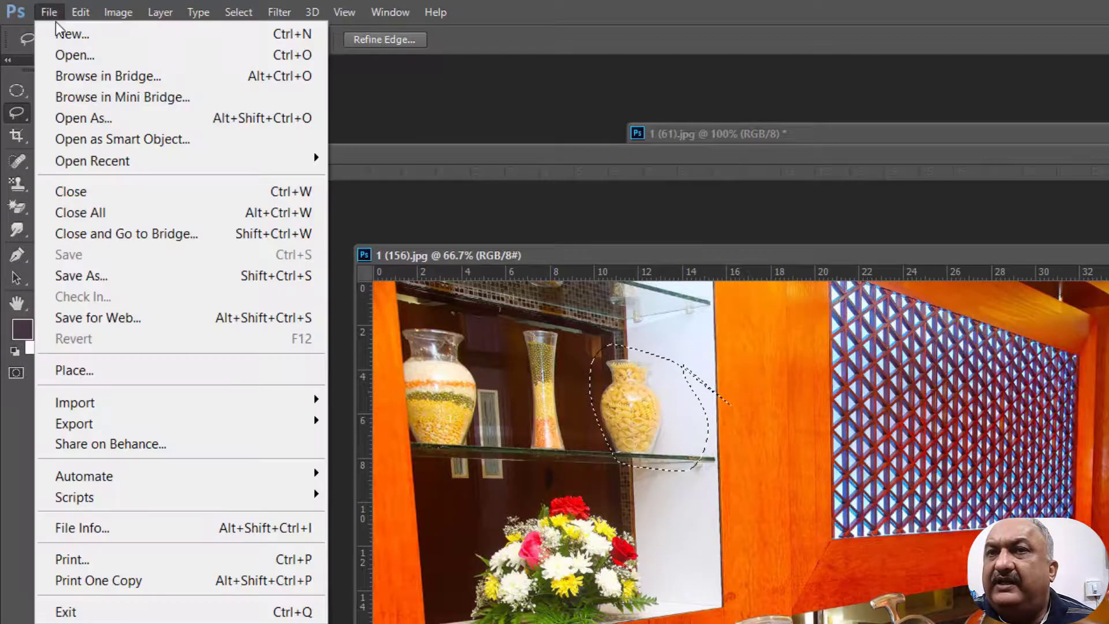
left_click(63, 34)
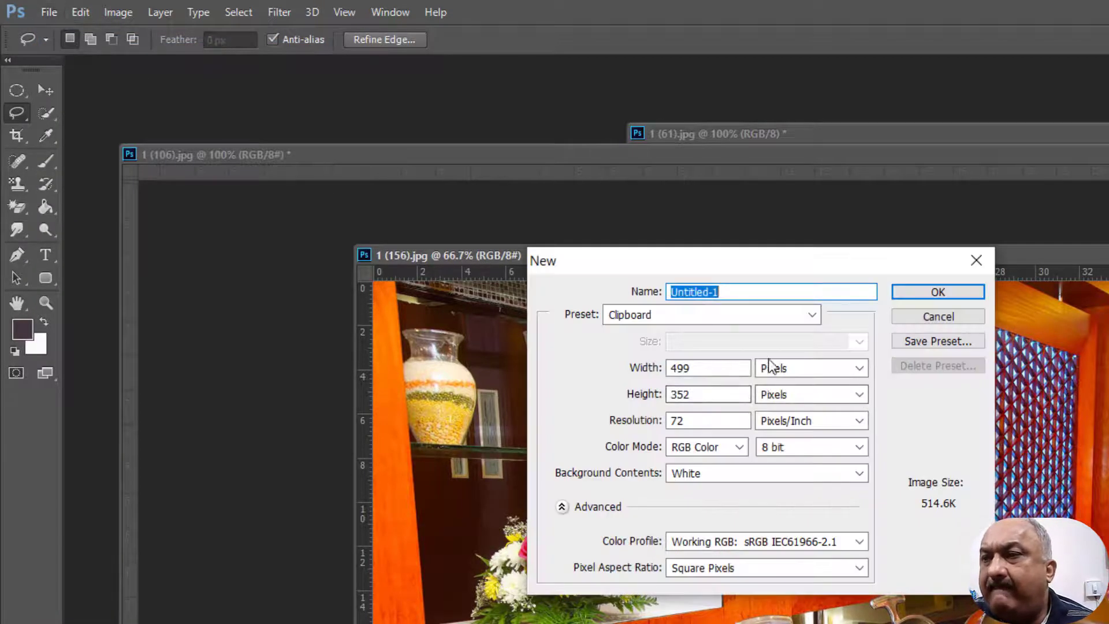
left_click(918, 296)
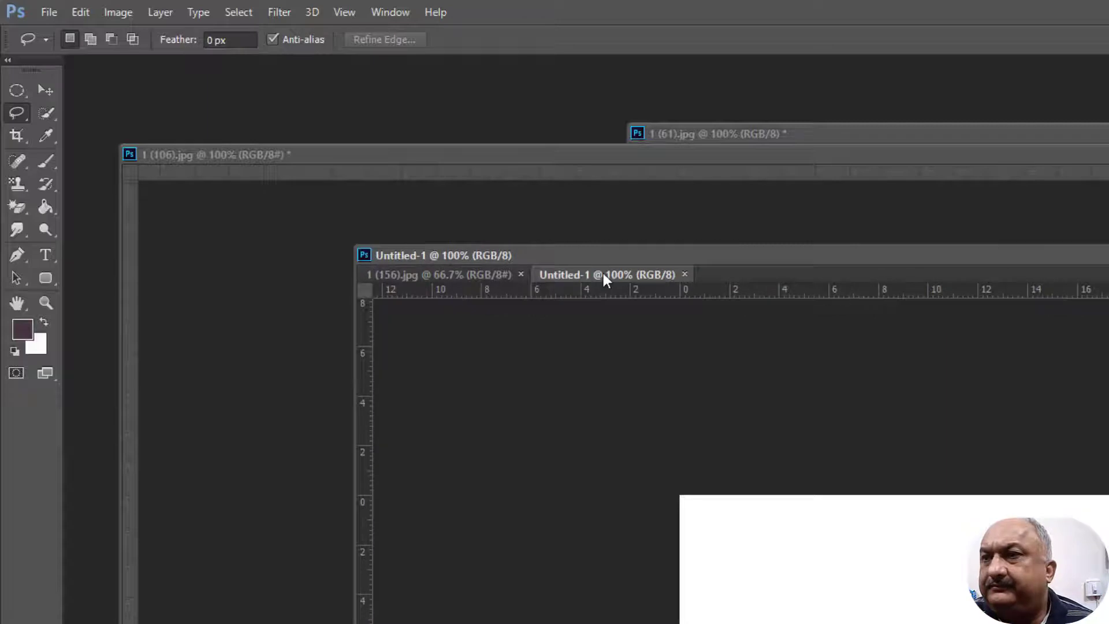
left_click_drag(603, 273, 613, 400)
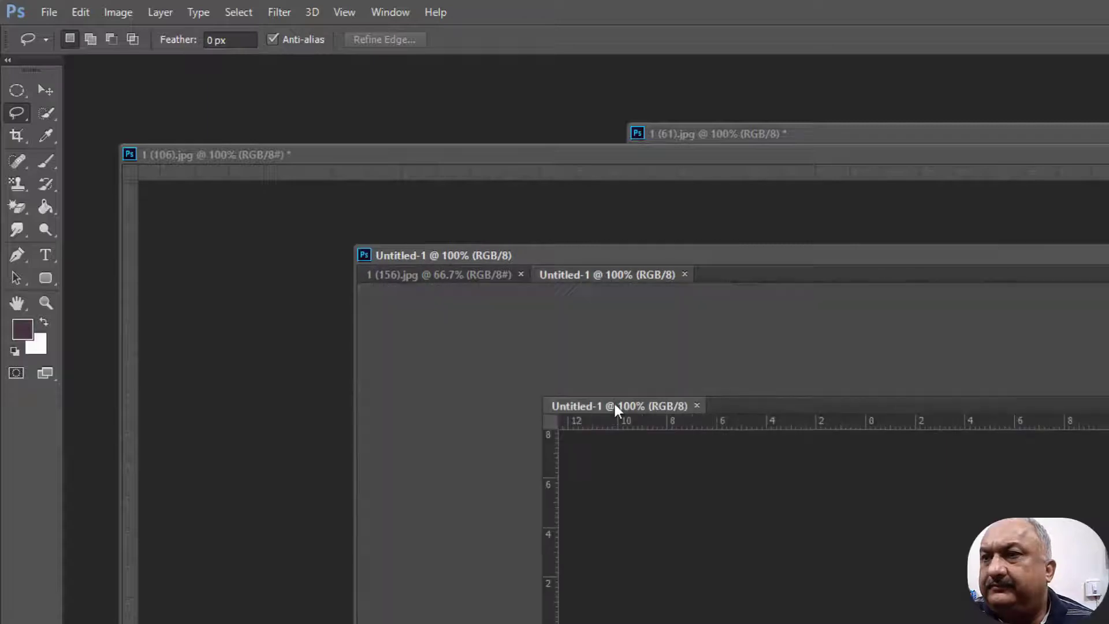
Step: Copy the lassoed vase from the buffet photo into the new document with the Move tool
left_click_drag(1027, 381, 1000, 301)
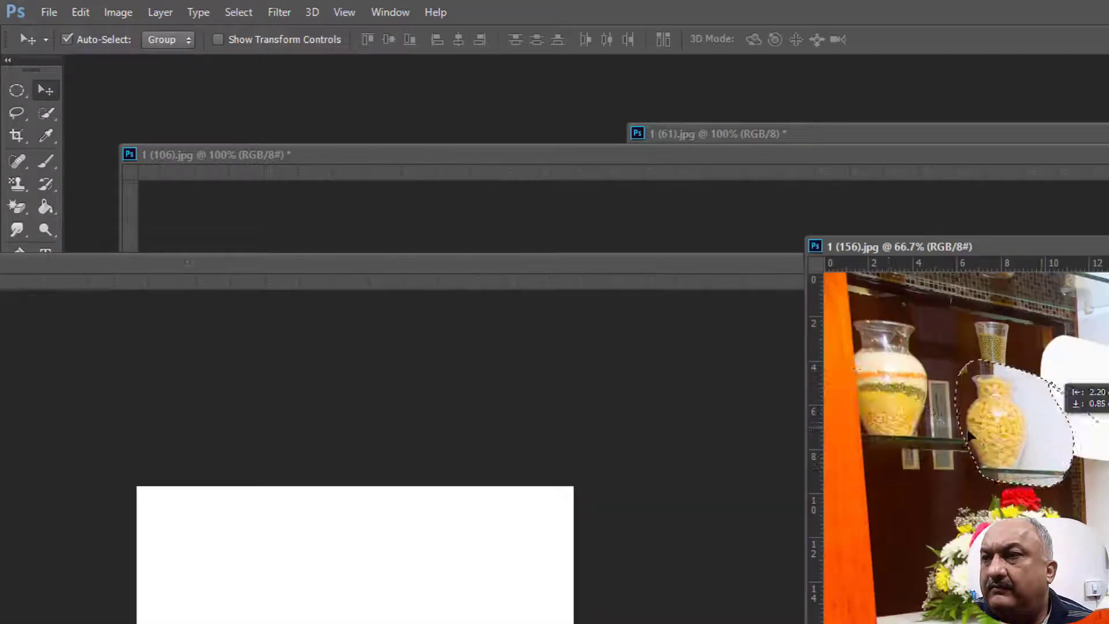
left_click_drag(1057, 370, 626, 497)
left_click_drag(365, 614, 358, 618)
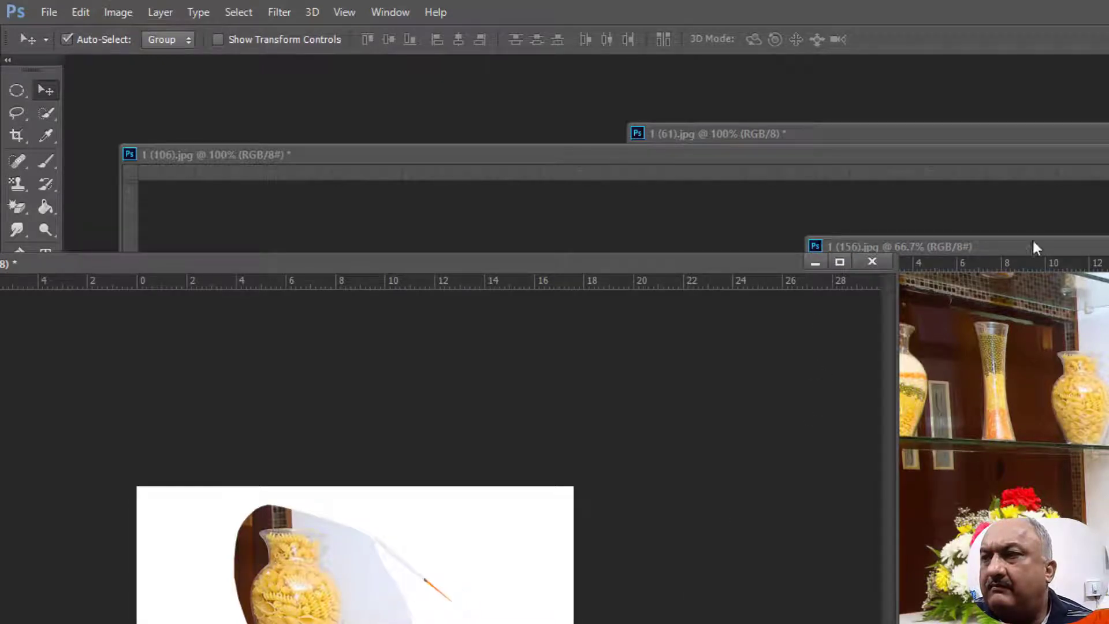
Step: Draw a freehand lasso selection around the flower arrangement in 1 (156).jpg and copy it into the new document
left_click_drag(1033, 248, 832, 248)
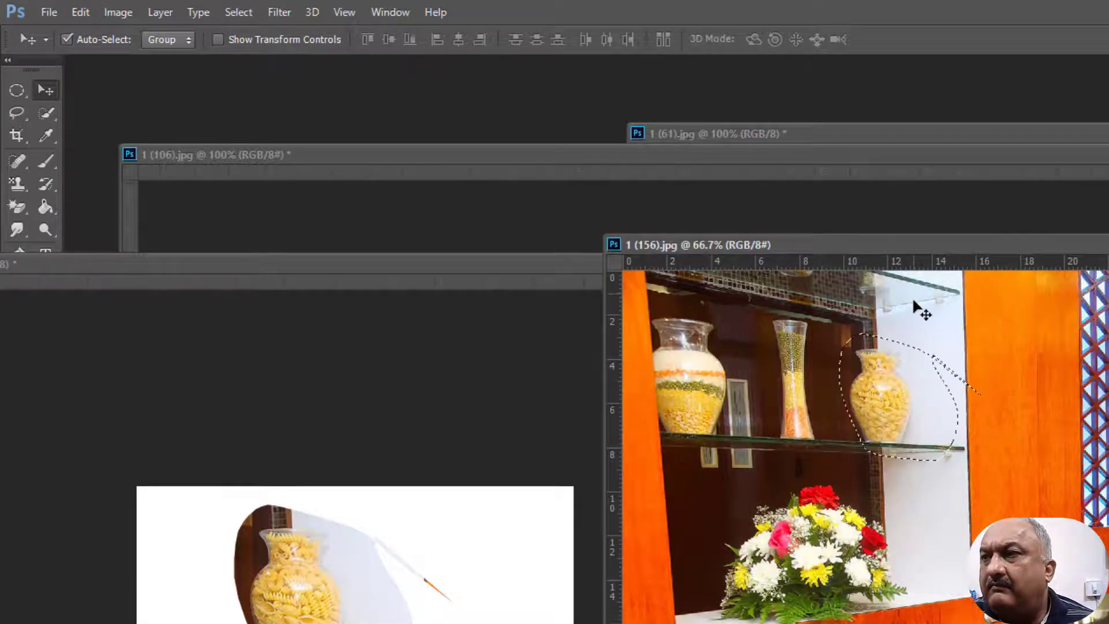
left_click(18, 112)
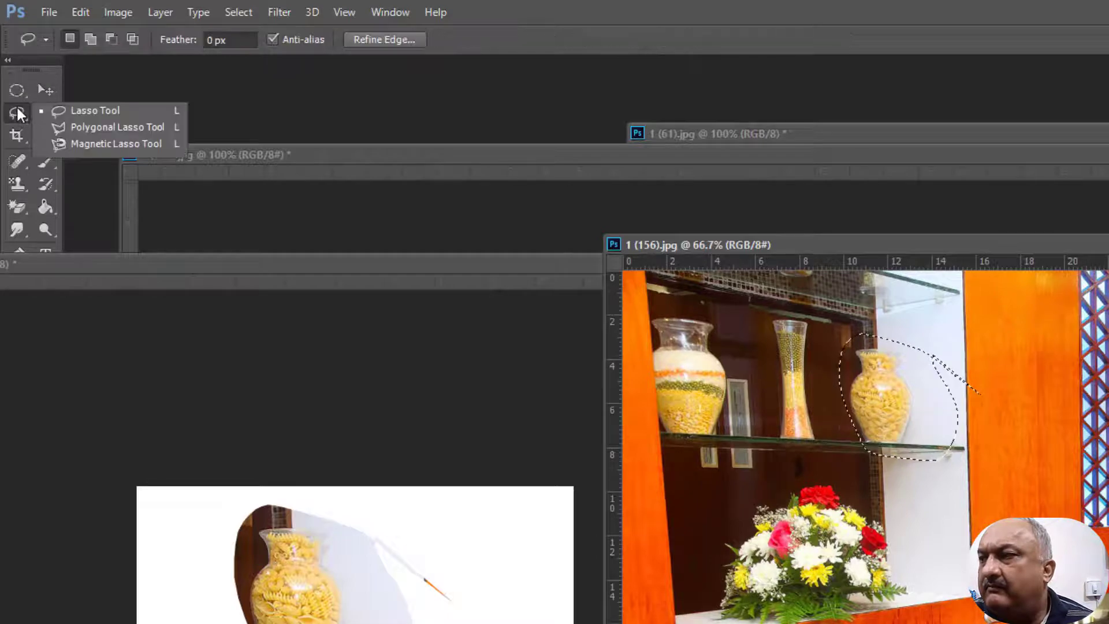
left_click(70, 110)
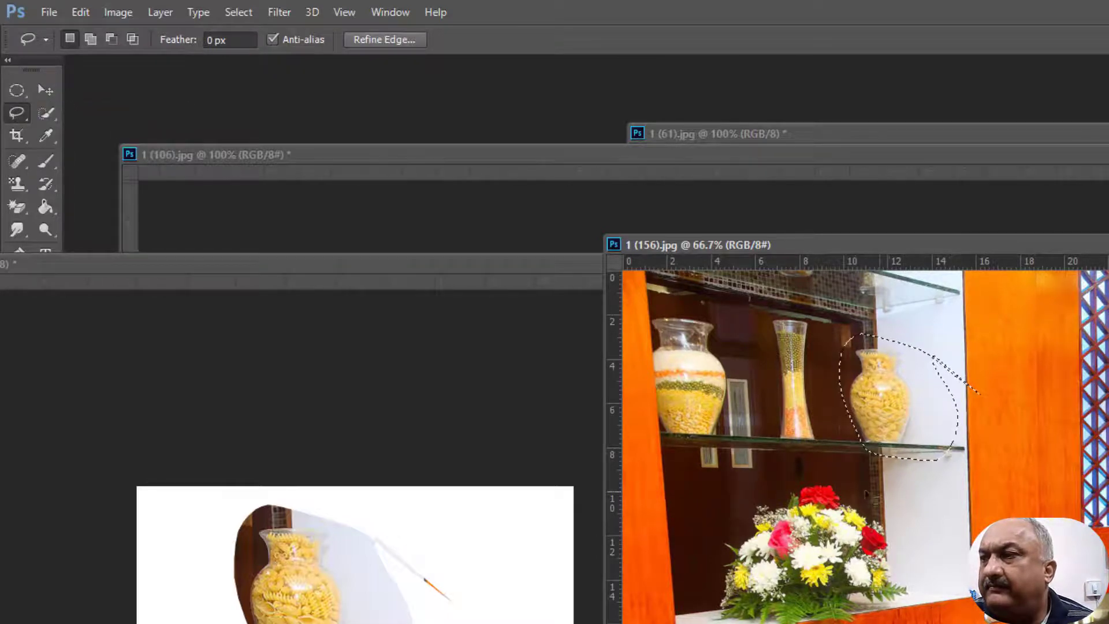
mouse_move(959, 524)
left_mouse_down()
mouse_move(692, 472)
mouse_move(700, 598)
left_mouse_up()
left_click_drag(934, 519, 936, 557)
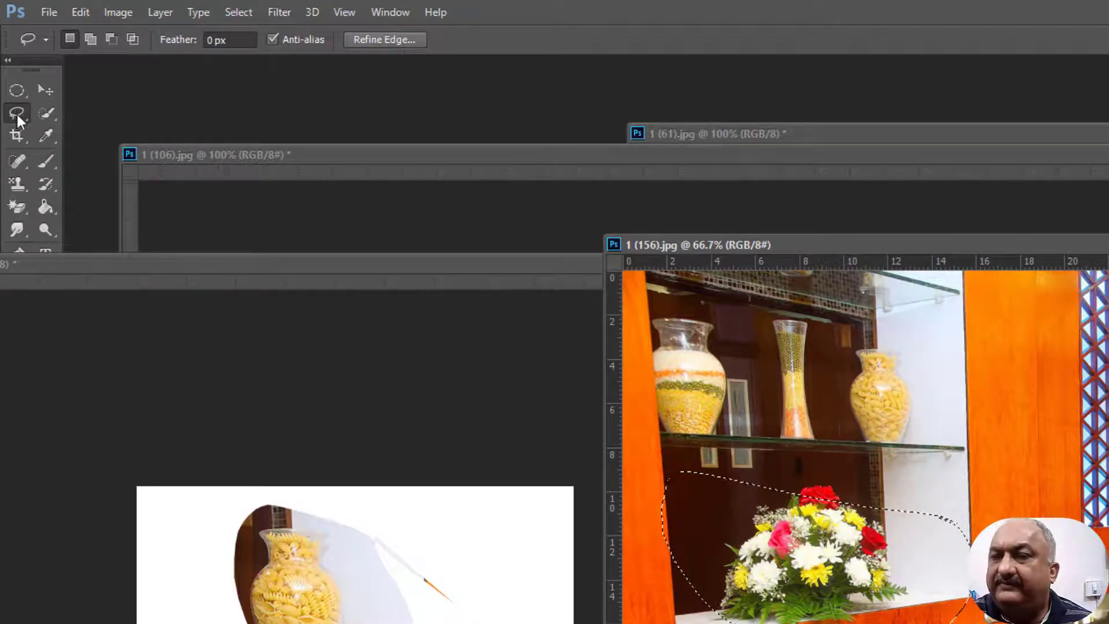
left_click(38, 90)
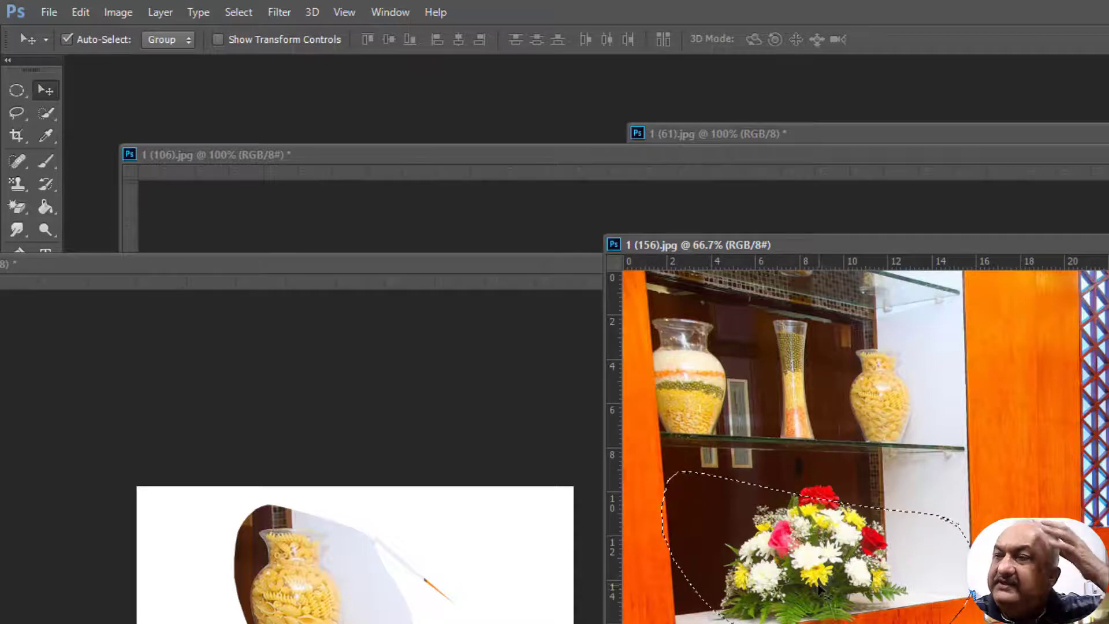
left_click_drag(830, 597, 319, 623)
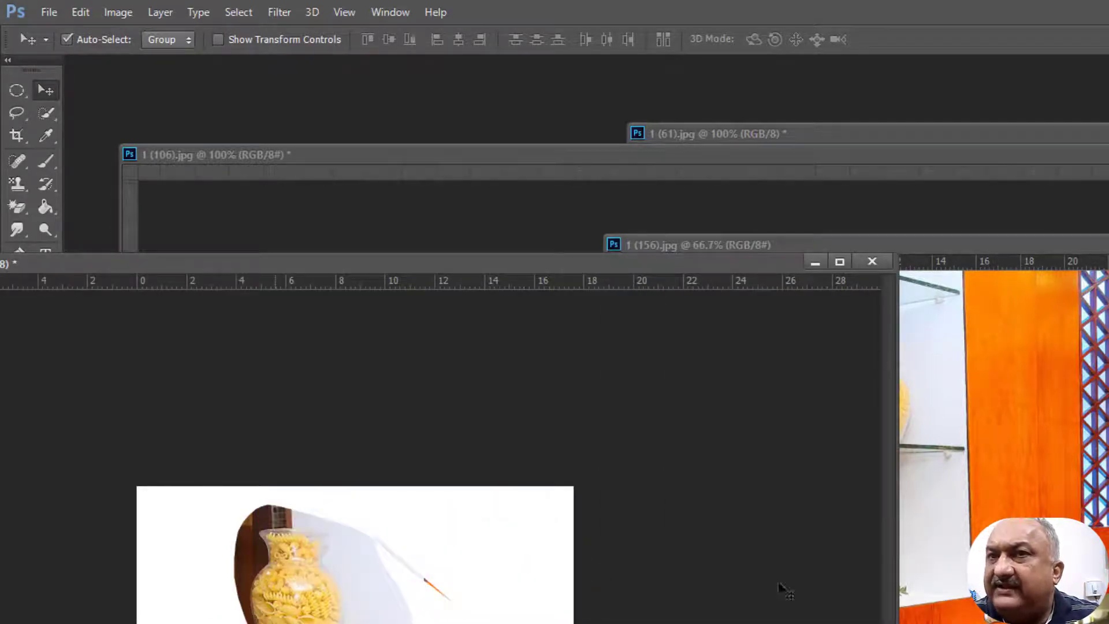
Step: Select the red wooden board below the blue lattice with the Polygonal Lasso, copy it into the new document, and return to the buffet photo
left_click(963, 245)
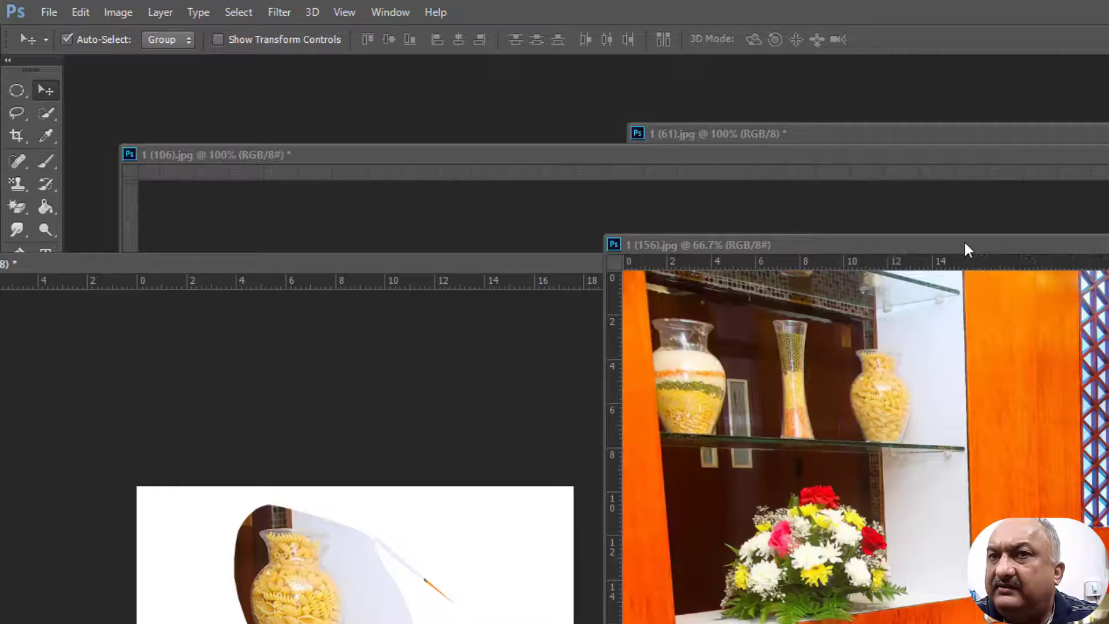
left_click(12, 112)
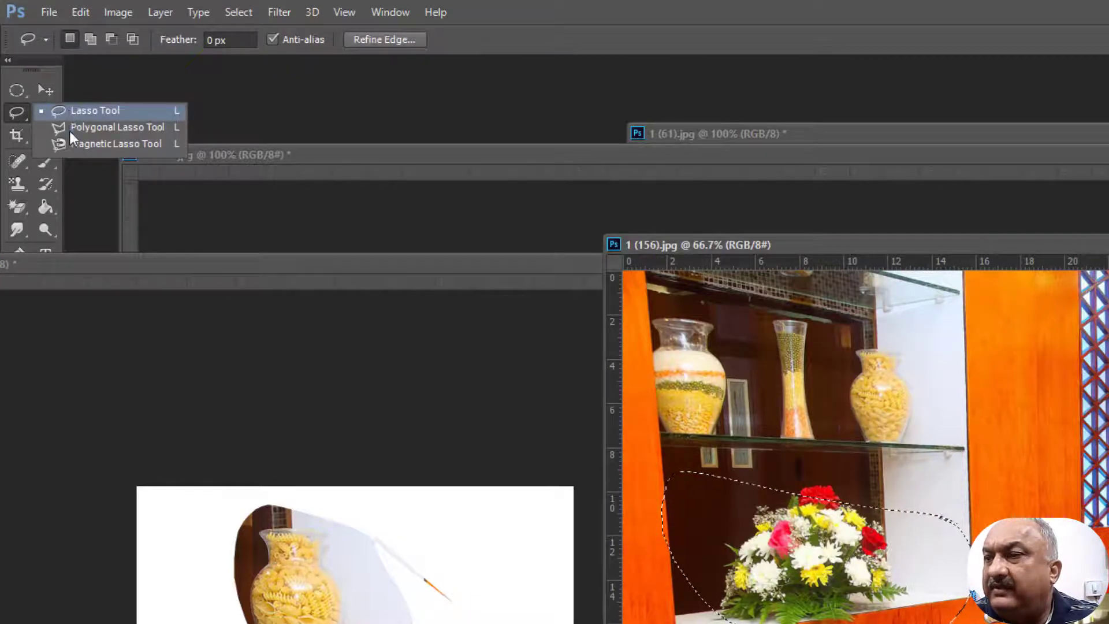
left_click(115, 126)
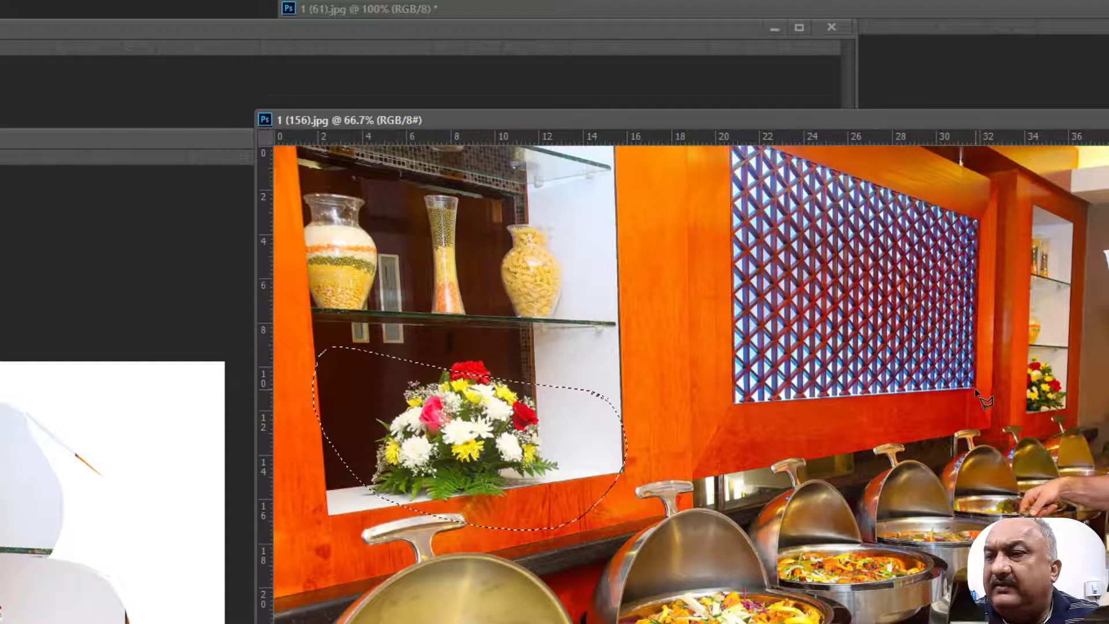
key("ctrl+d")
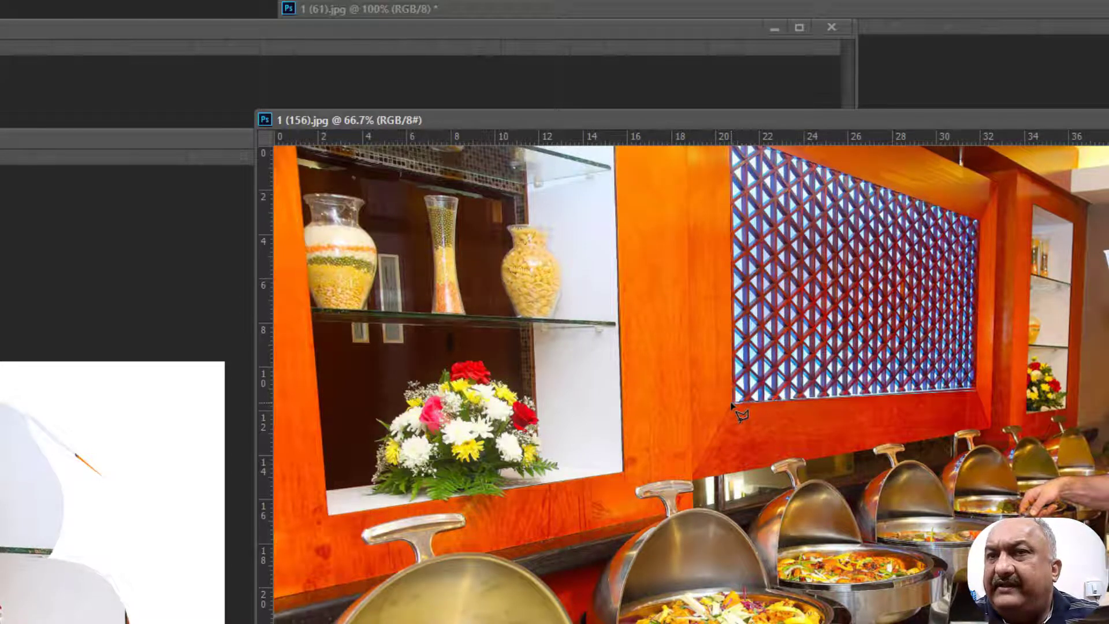
left_click(688, 482)
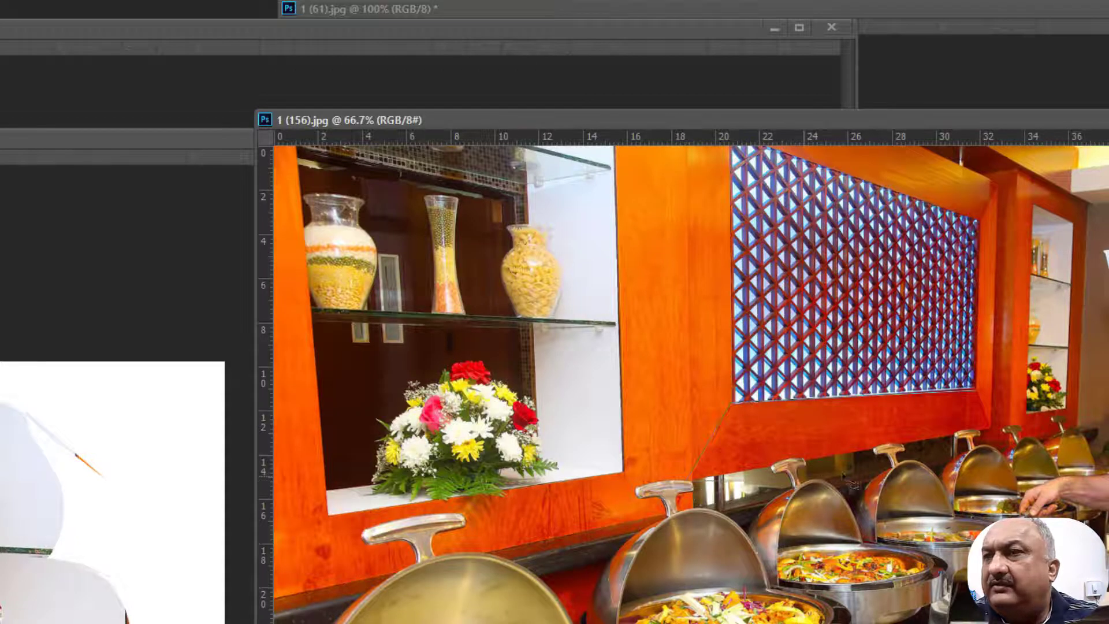
left_click(992, 430)
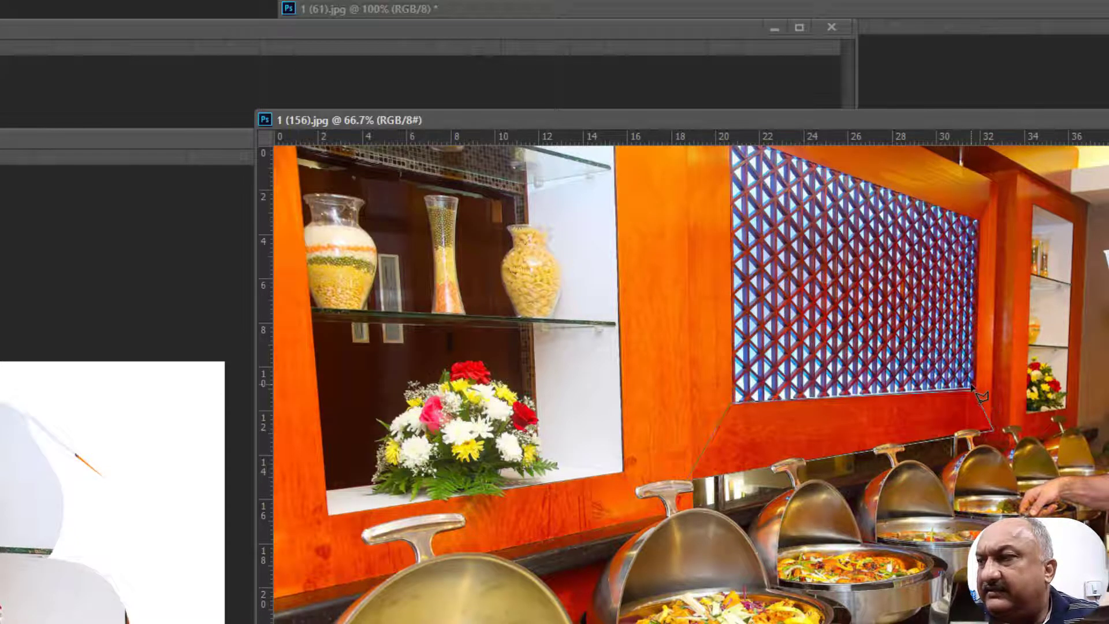
left_click(972, 388)
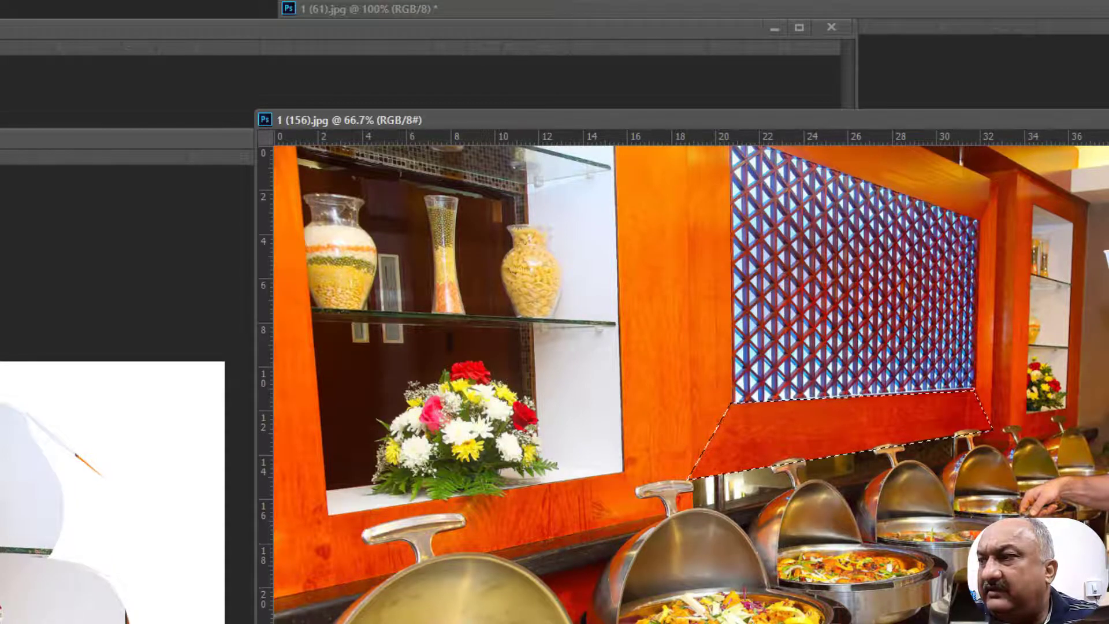
left_click_drag(761, 486, 30, 483)
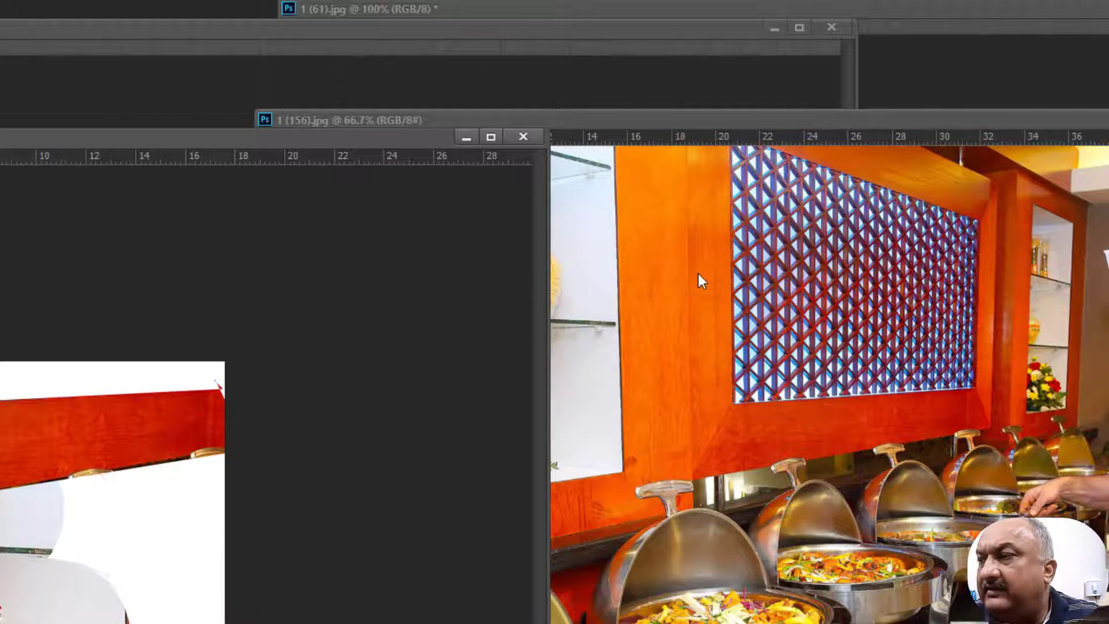
left_click(732, 254)
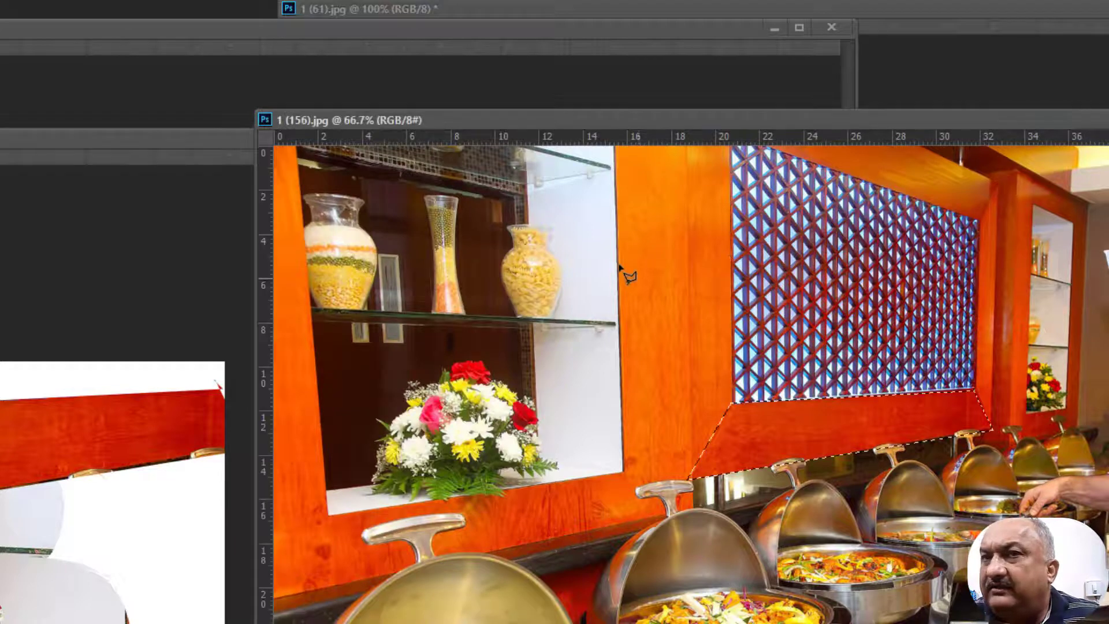
Step: Select the orange wooden panel between the display niche and the blue lattice with the Polygonal Lasso
left_click(731, 249)
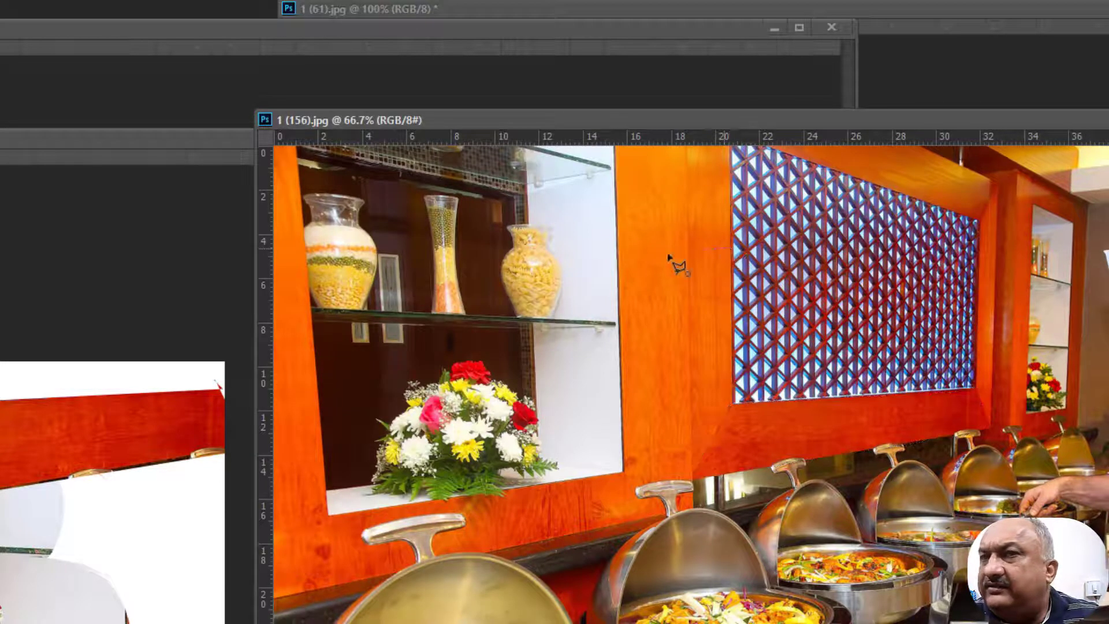
left_click(619, 250)
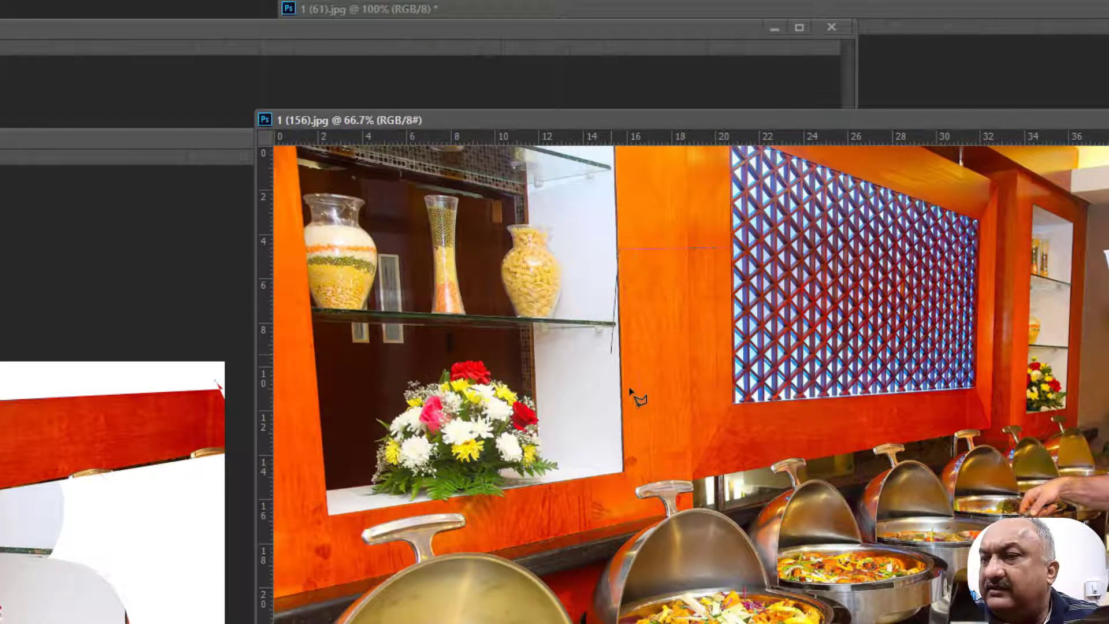
left_click(592, 462)
key("BackSpace")
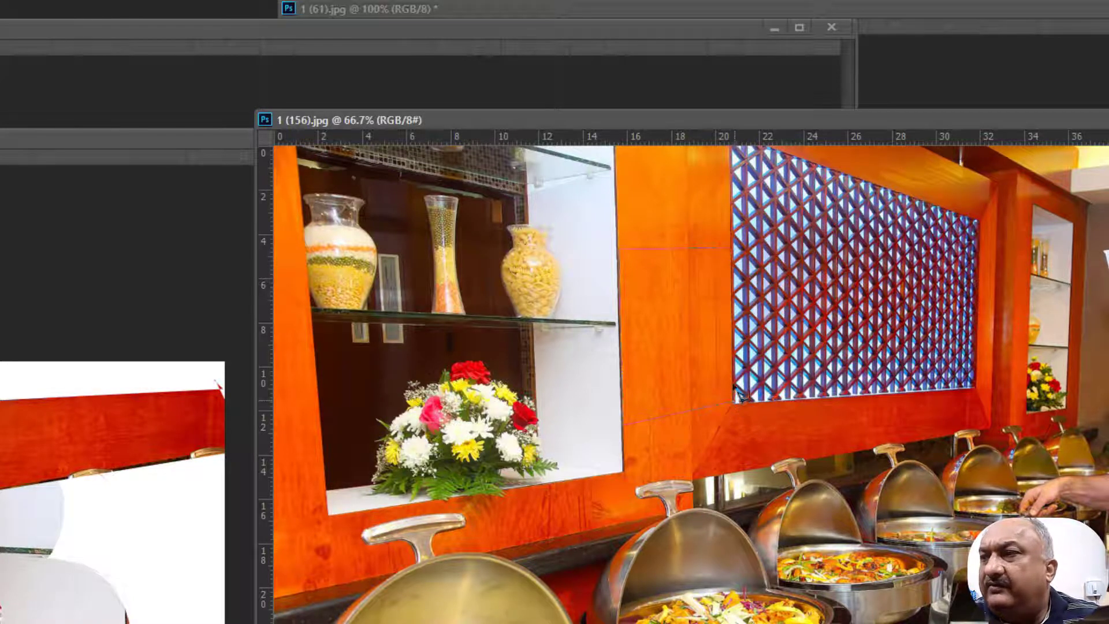
left_click(734, 255)
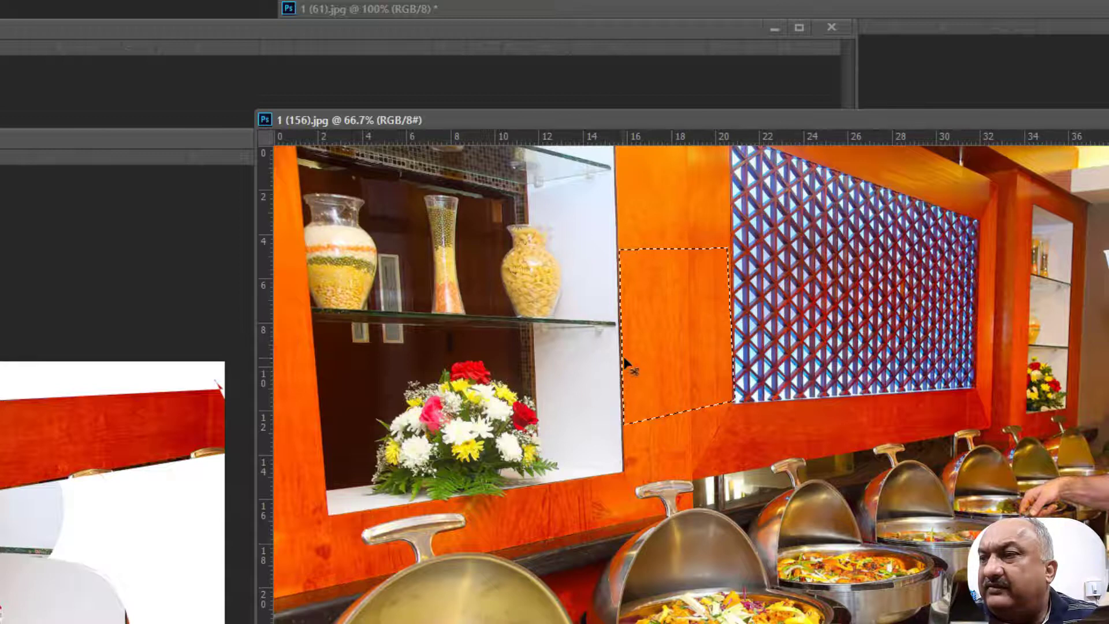
Step: Copy the selected orange panel into the new document over the red board, and return to the buffet photo
left_click_drag(655, 355, 161, 390)
left_click_drag(36, 414, 104, 571)
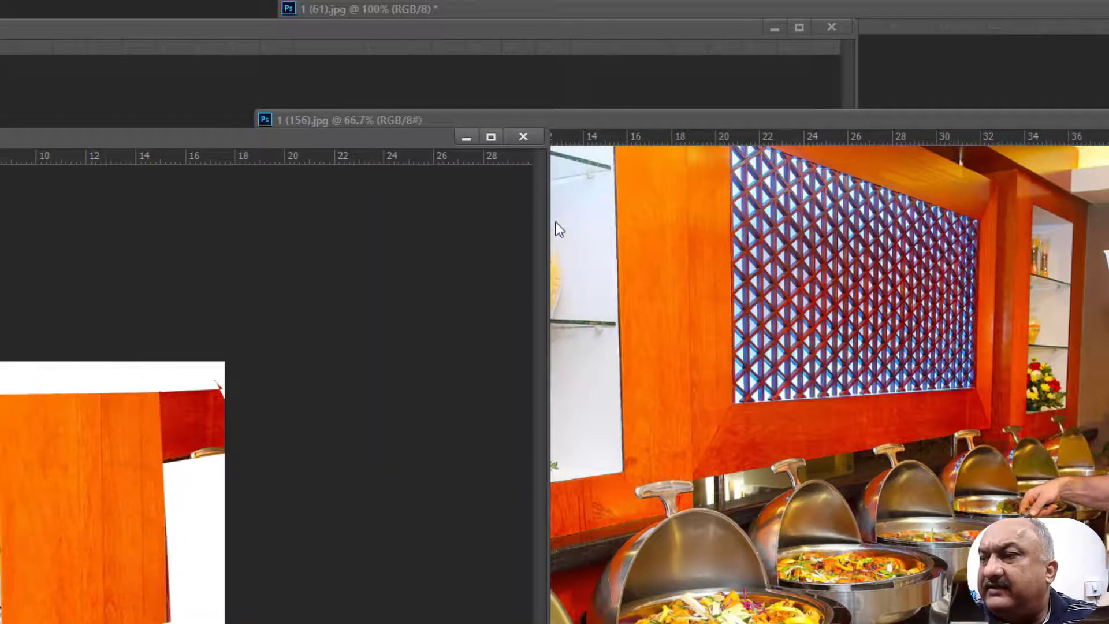
left_click(566, 112)
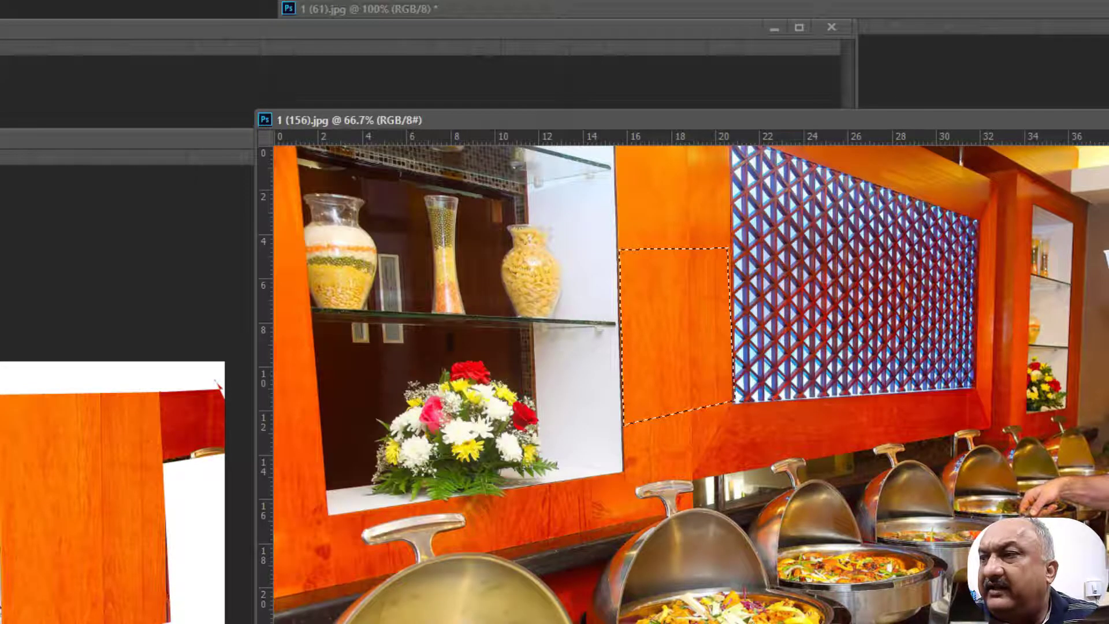
Step: Clear the panel selection and trace the lower display niche containing the flower arrangement with the Magnetic Lasso
right_click(16, 113)
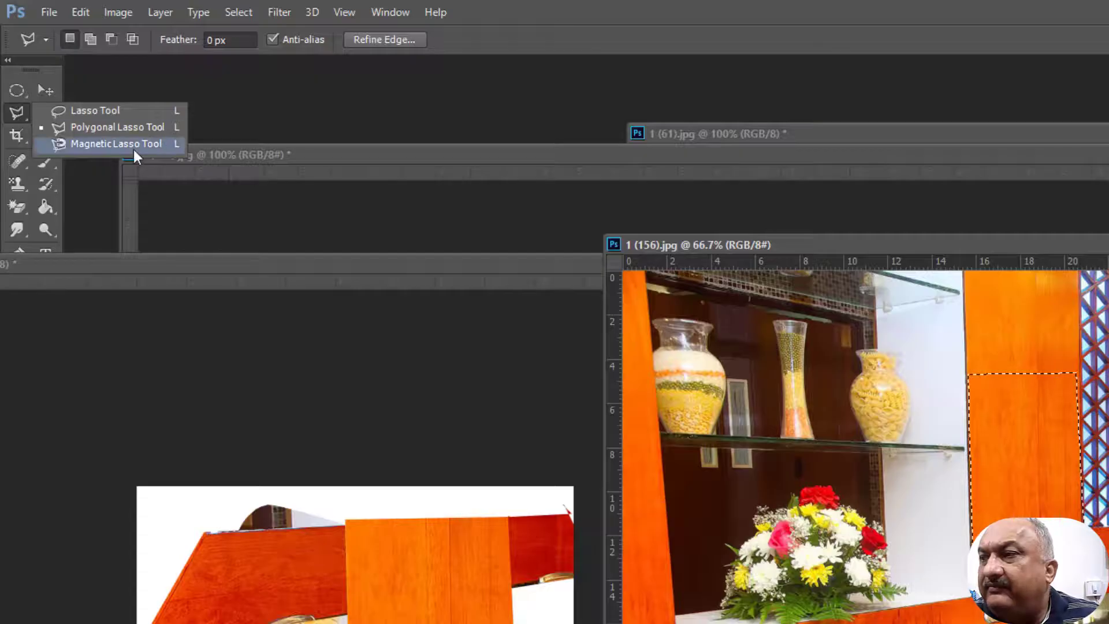
left_click(88, 145)
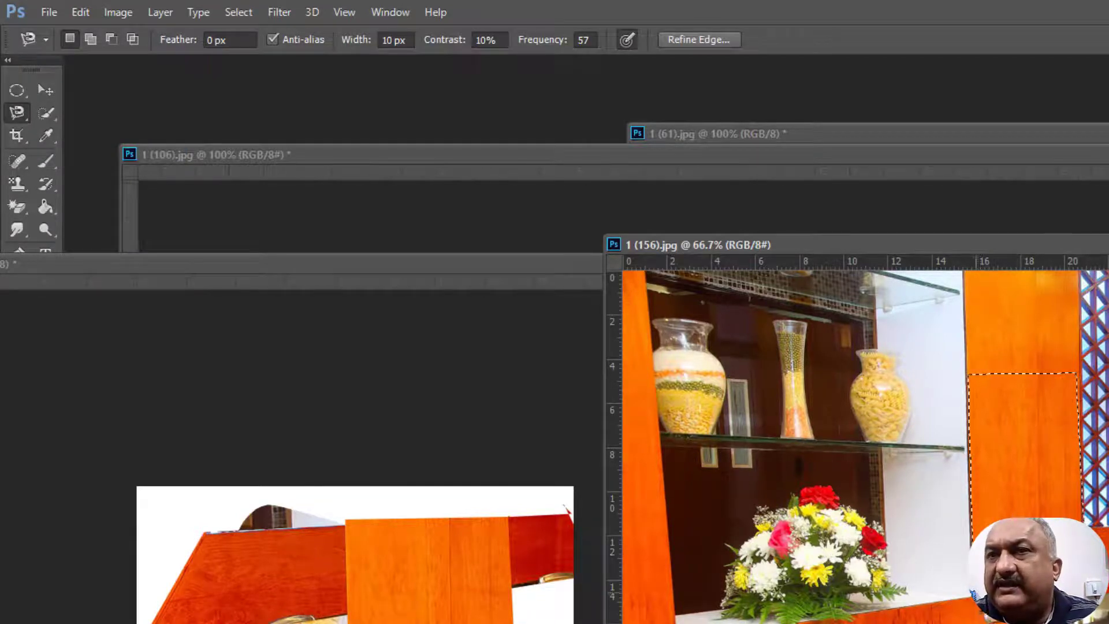
key("ctrl+d")
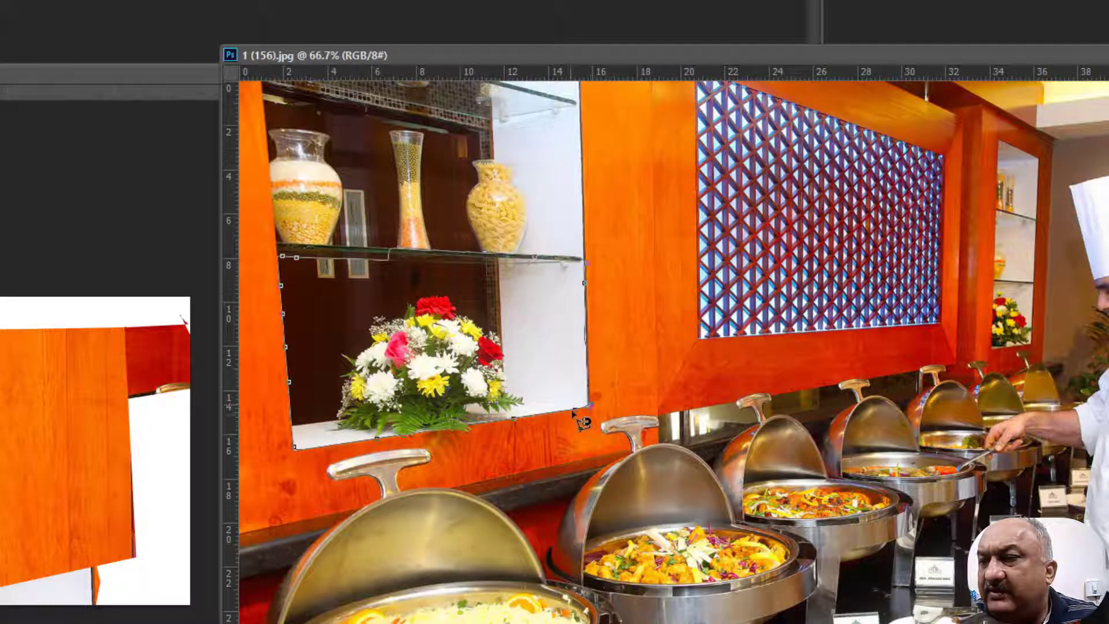
key("Return")
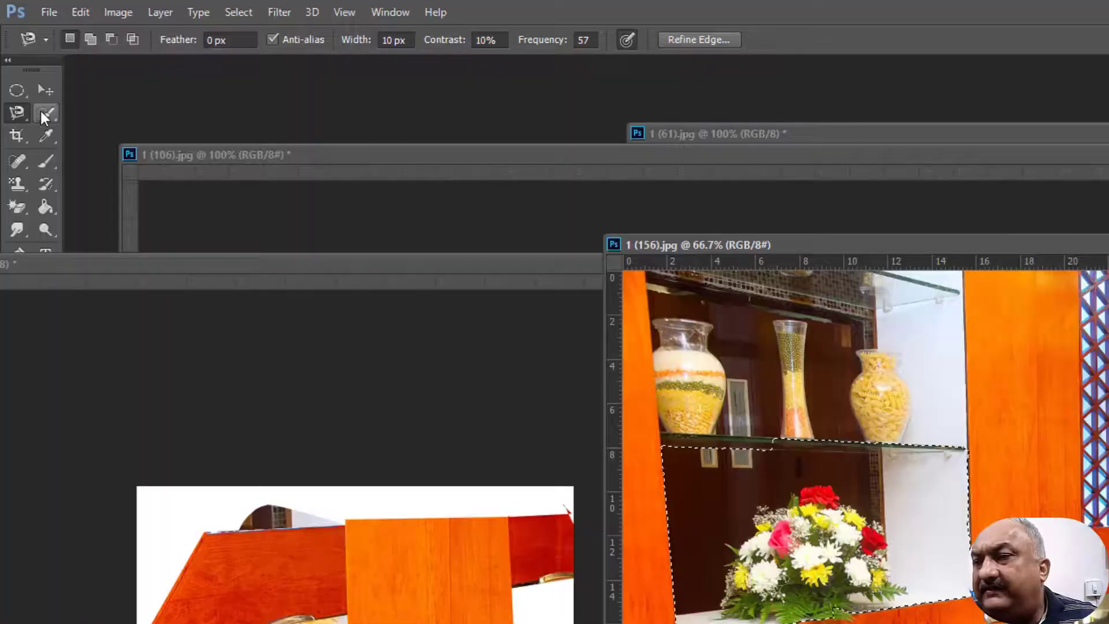
Step: Try the Quick Selection tool on the orange panel, move the buffet photo window fully into view, and clear all selections
left_click(40, 111)
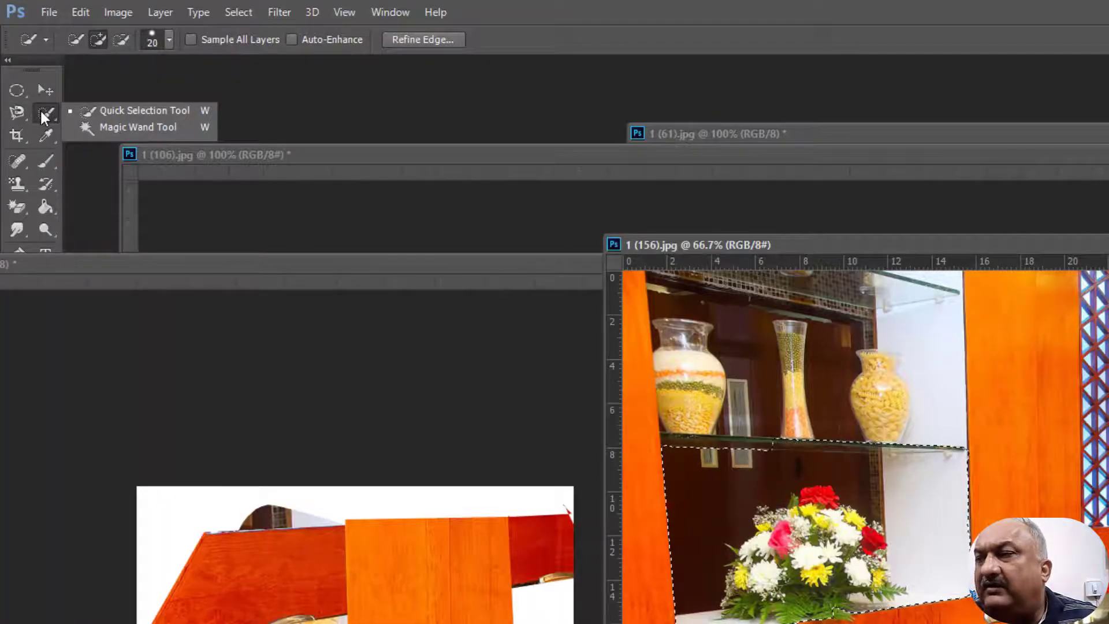
left_click(137, 113)
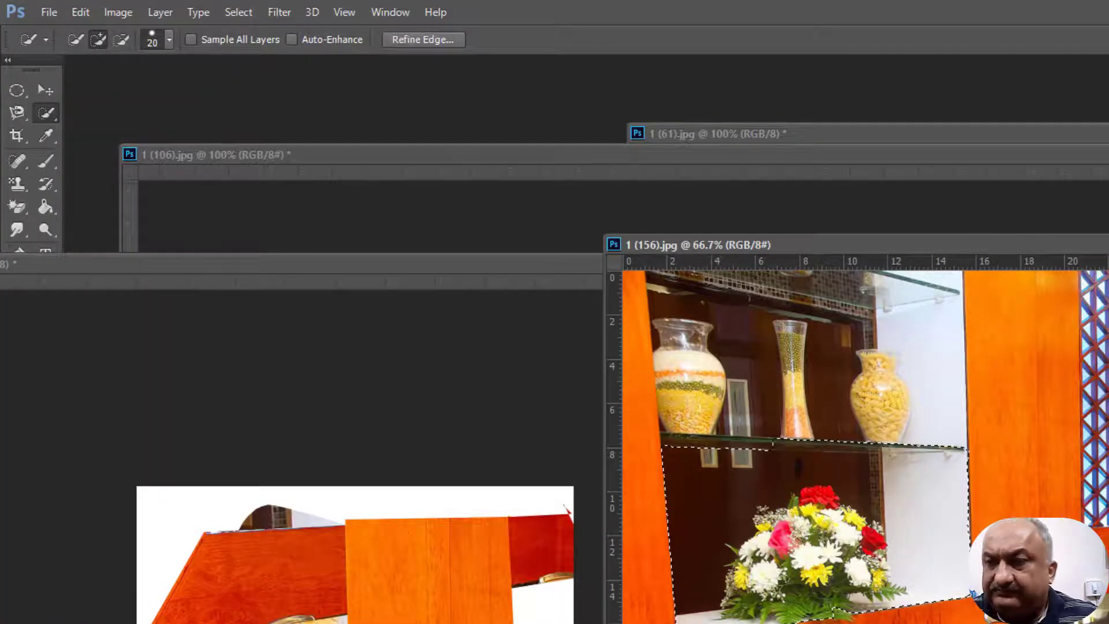
left_click(995, 435)
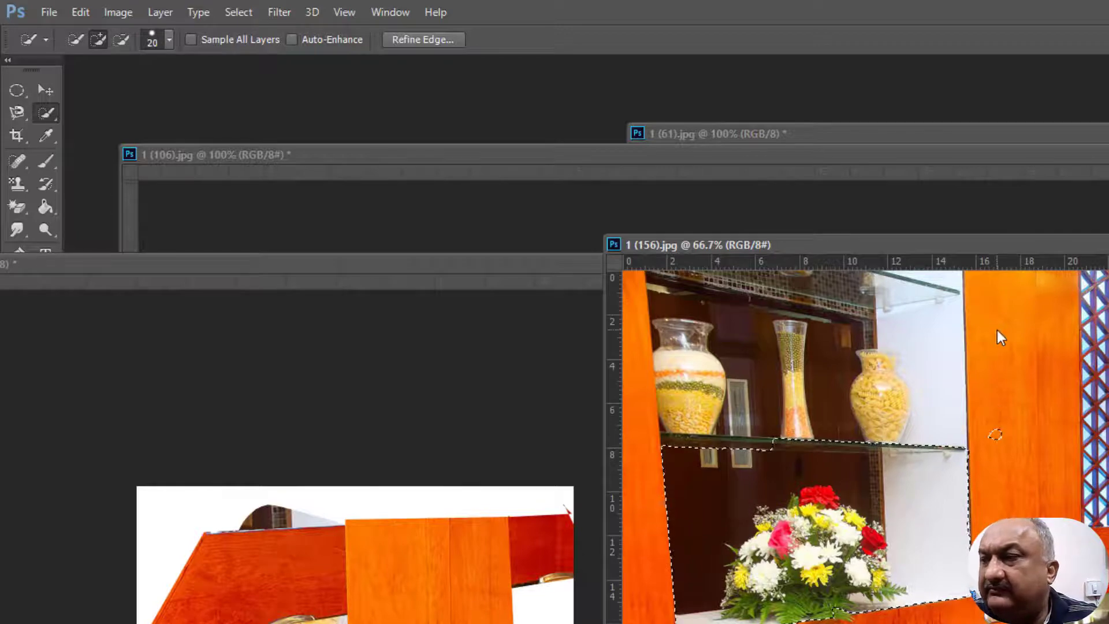
left_click_drag(1017, 238, 549, 232)
left_click_drag(549, 299, 553, 278)
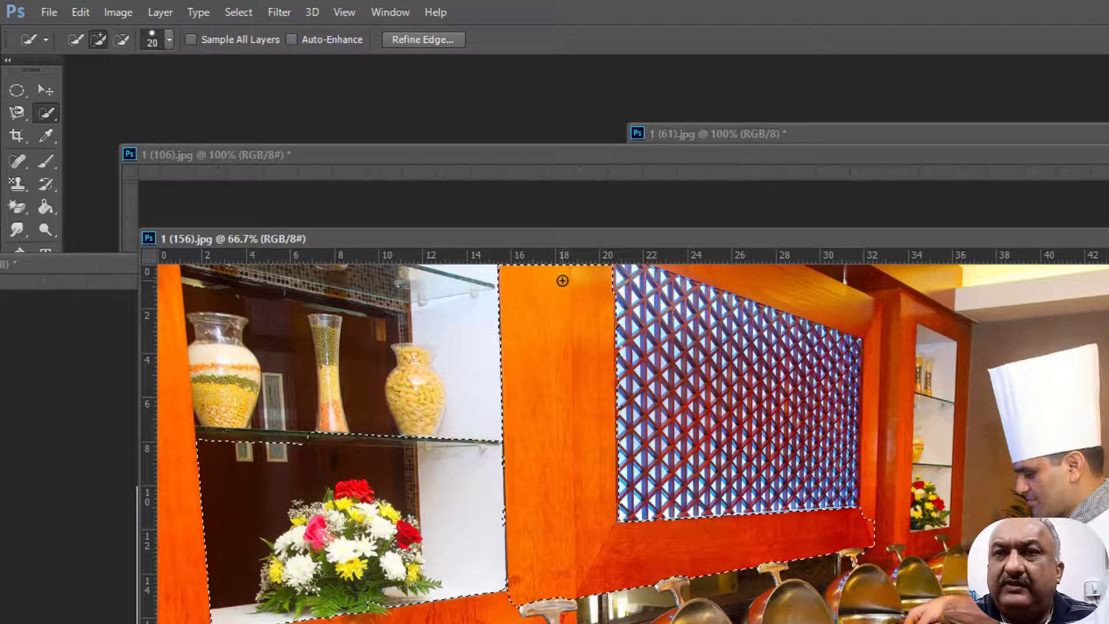
key("ctrl+d")
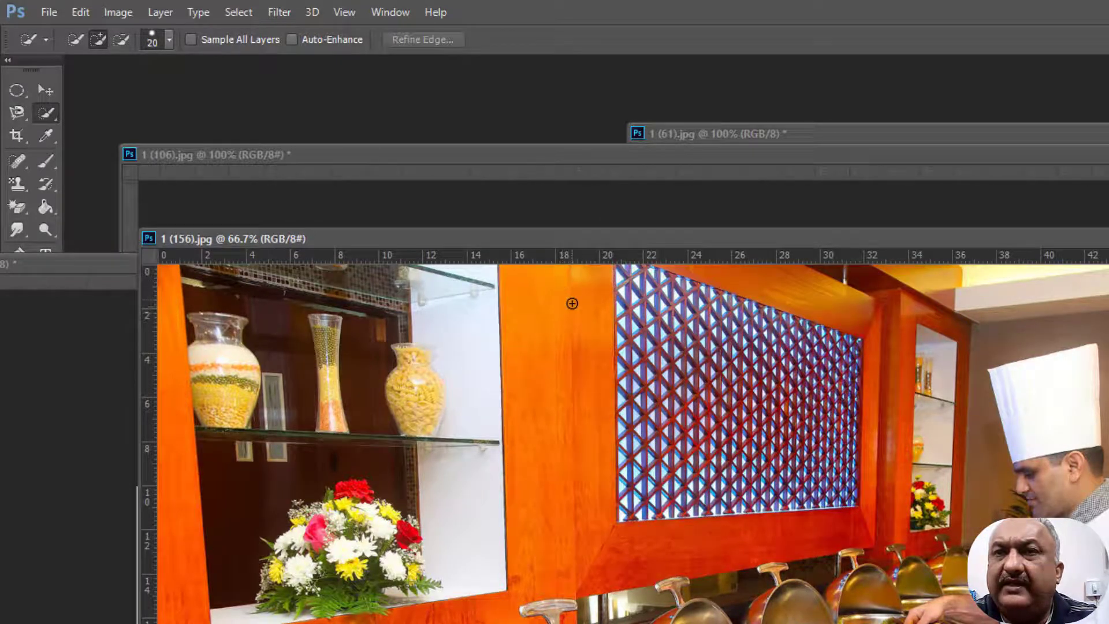
Step: Select the orange panel with Quick Selection and extend the selection along the red board and wooden frame around the lattice
mouse_move(566, 341)
left_mouse_down()
mouse_move(567, 318)
mouse_move(559, 418)
left_mouse_up()
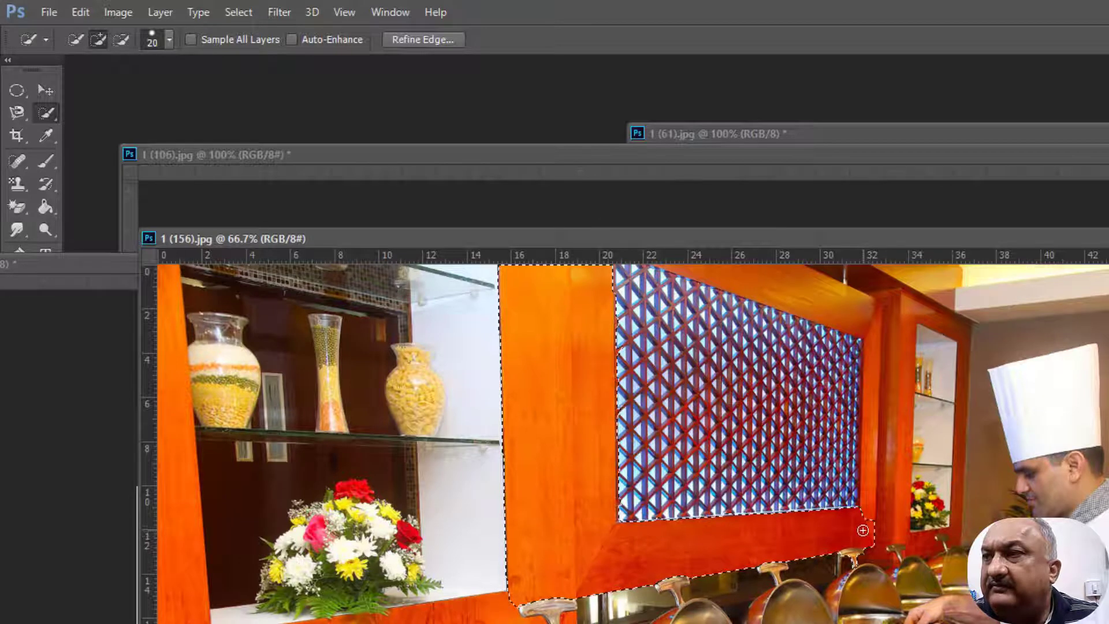
left_click_drag(867, 501, 867, 467)
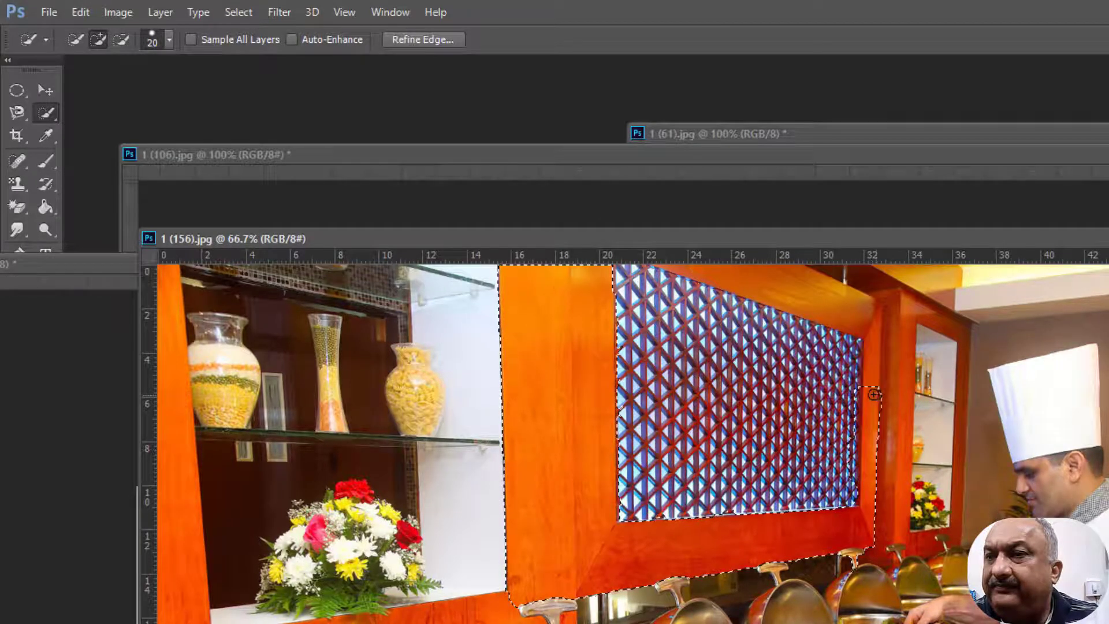
mouse_move(875, 369)
left_mouse_down()
mouse_move(871, 317)
mouse_move(791, 284)
left_mouse_up()
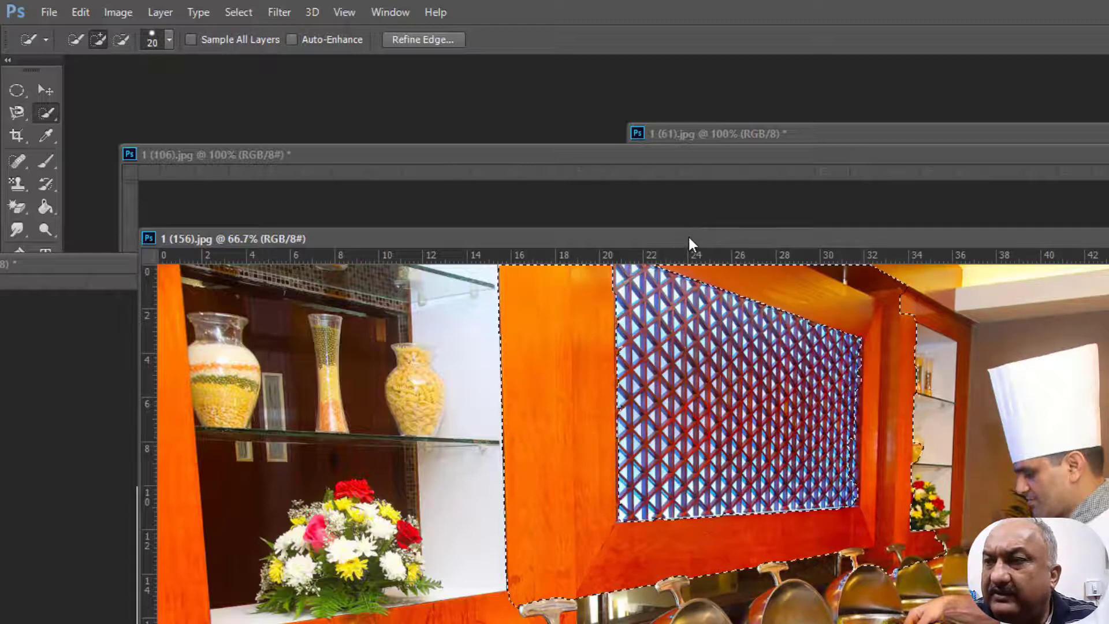
Step: Move the buffet photo window lower and bring 1 (61).jpg to the front with the woman fully in view
left_click_drag(690, 238, 661, 478)
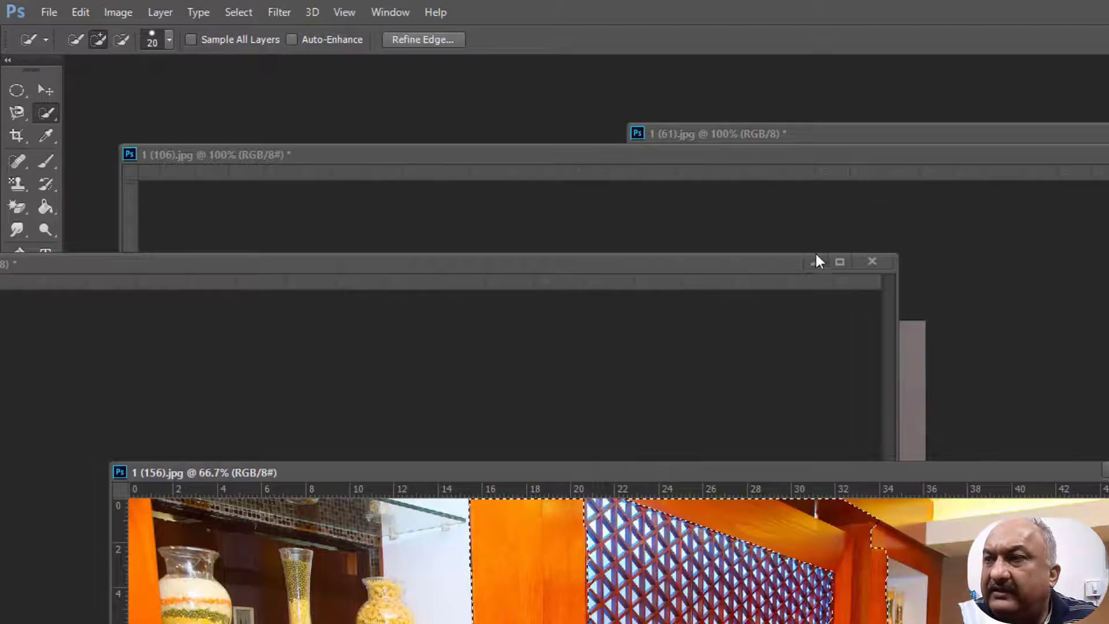
left_click(1067, 149)
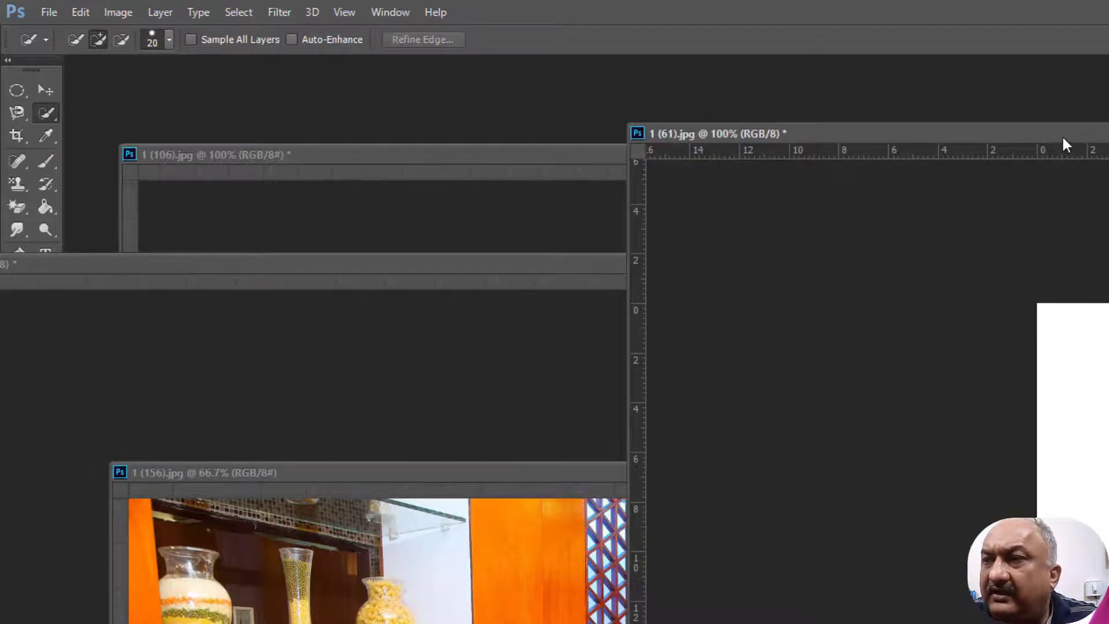
left_click_drag(1061, 134, 753, 153)
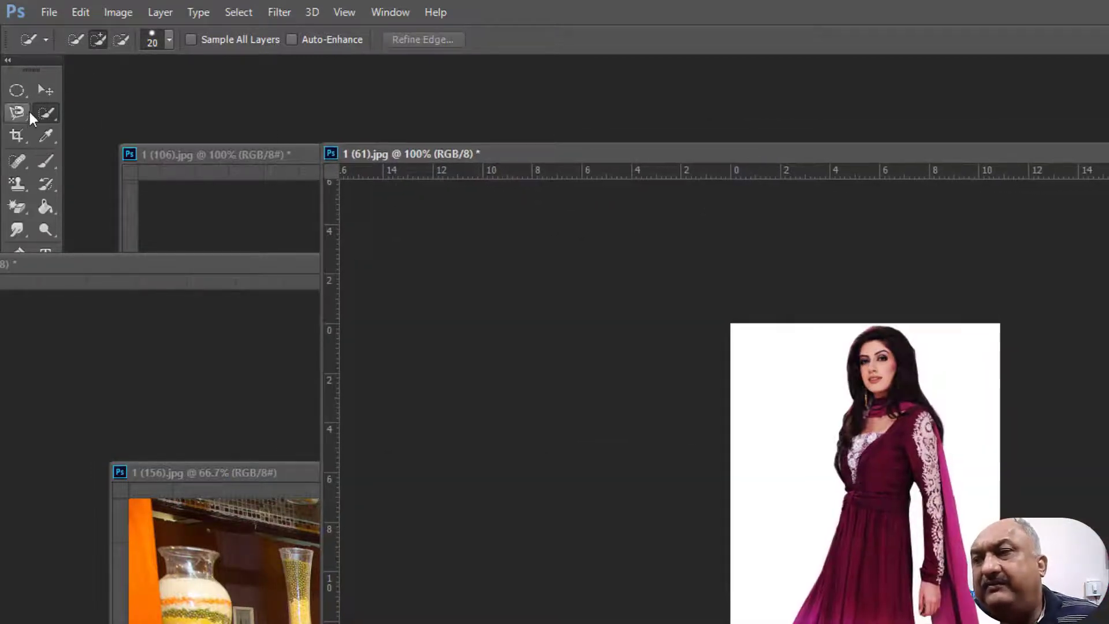
Step: Select the white background around the woman in 1 (61).jpg with the Magic Wand
right_click(52, 114)
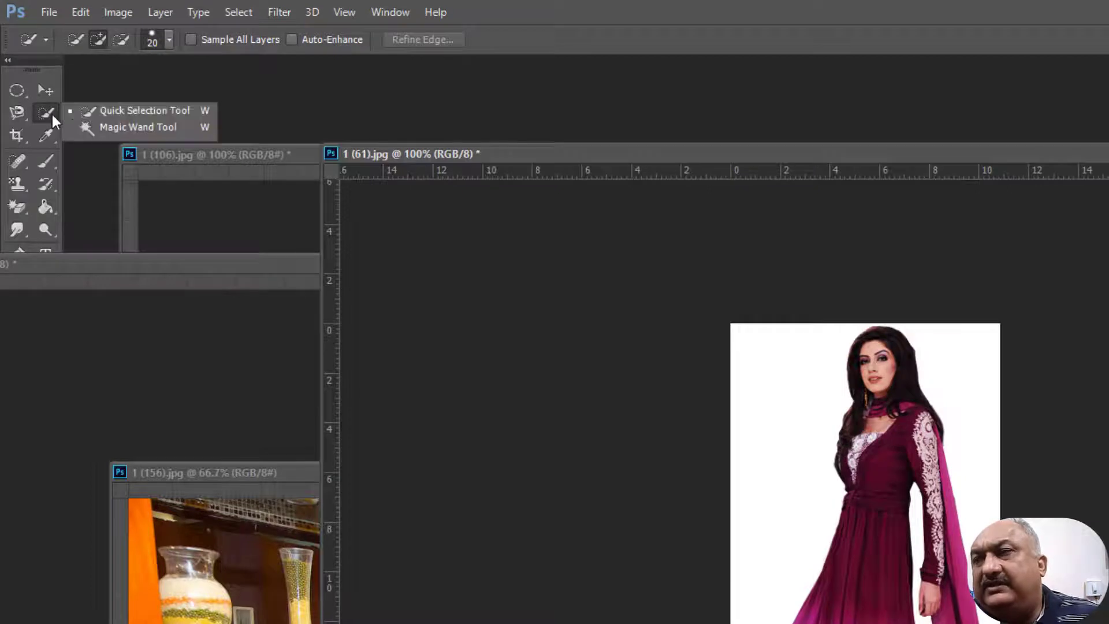
left_click(126, 128)
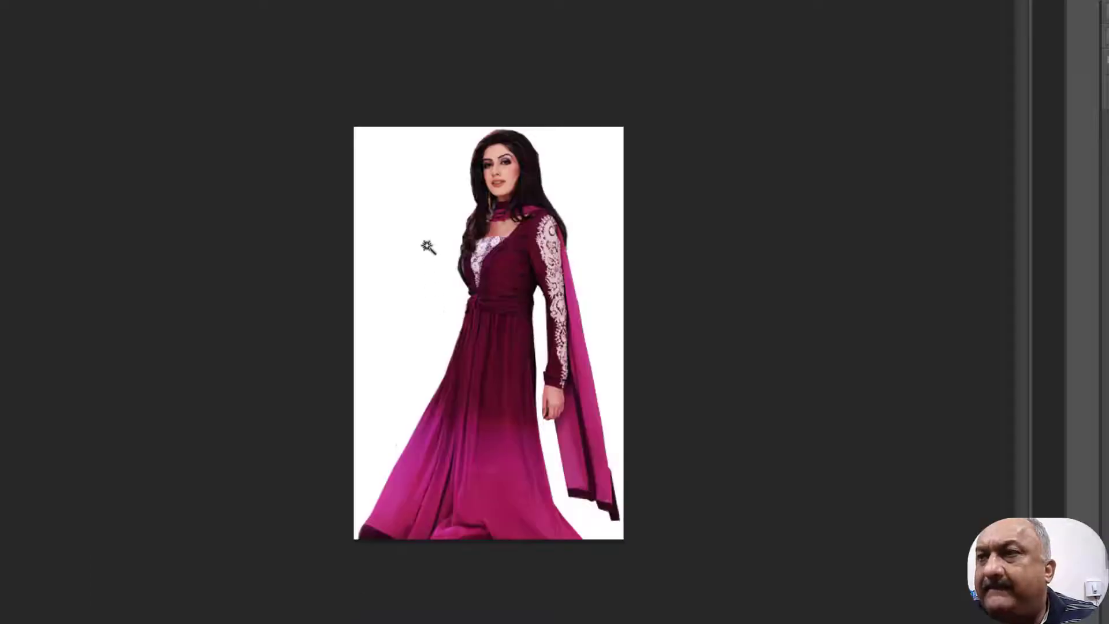
left_click(403, 184)
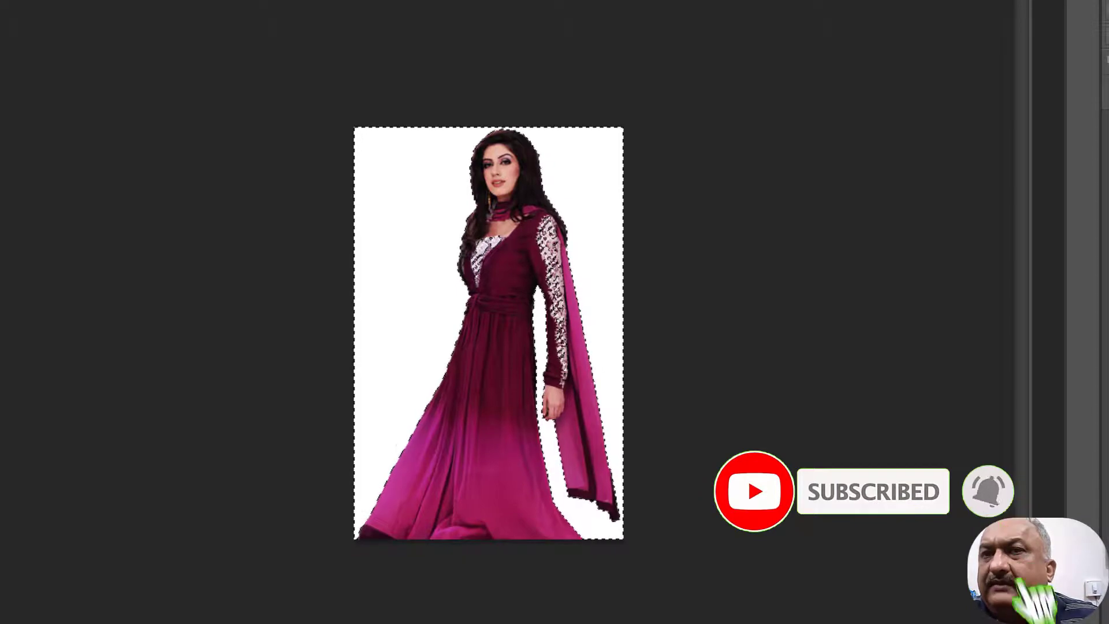
Step: Arrange the 1 (61).jpg window beside the road photo 1 (18).jpg and narrow it to uncover more of the road
left_click_drag(353, 42, 391, 105)
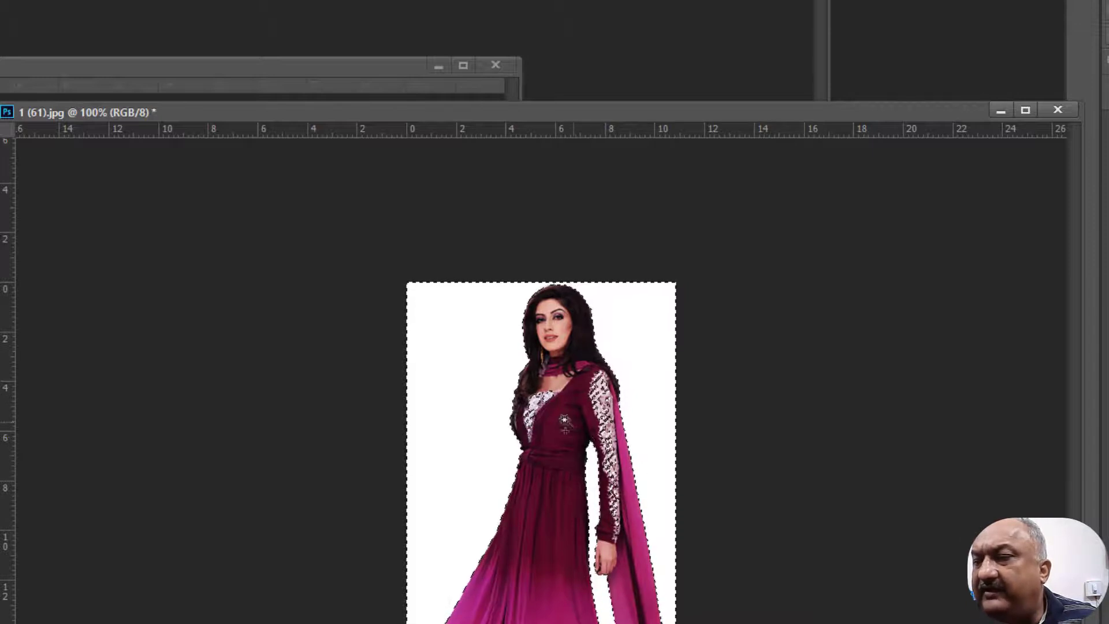
left_click_drag(240, 112, 24, 144)
left_click(342, 1)
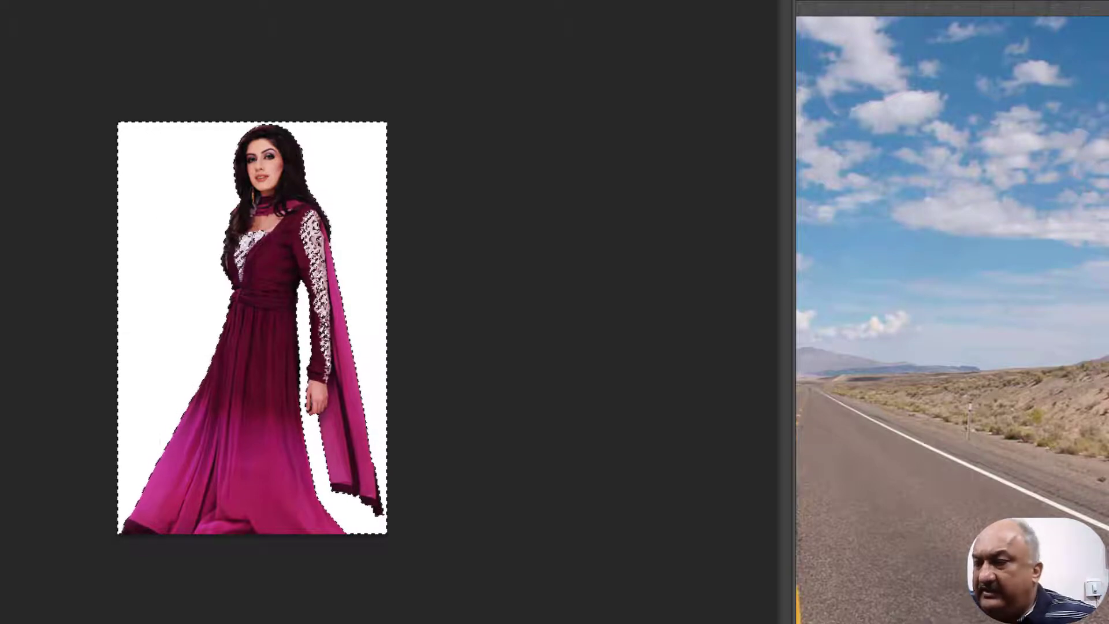
left_click_drag(792, 346, 501, 347)
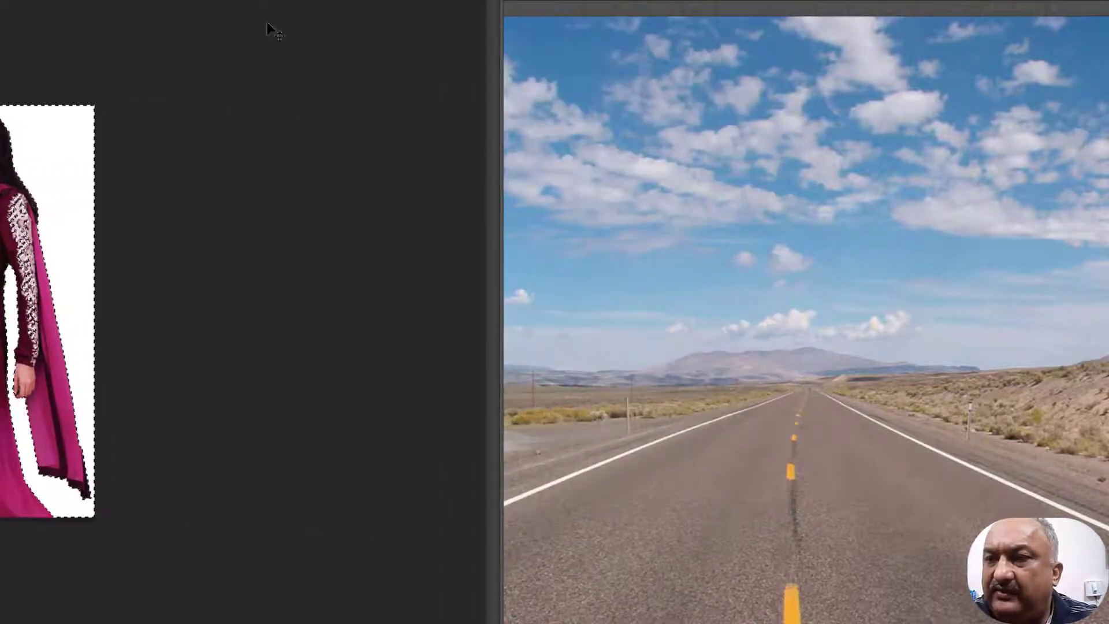
Step: Copy the selected white background into the road photo as a new layer, and delete that layer
left_click_drag(42, 176, 577, 344)
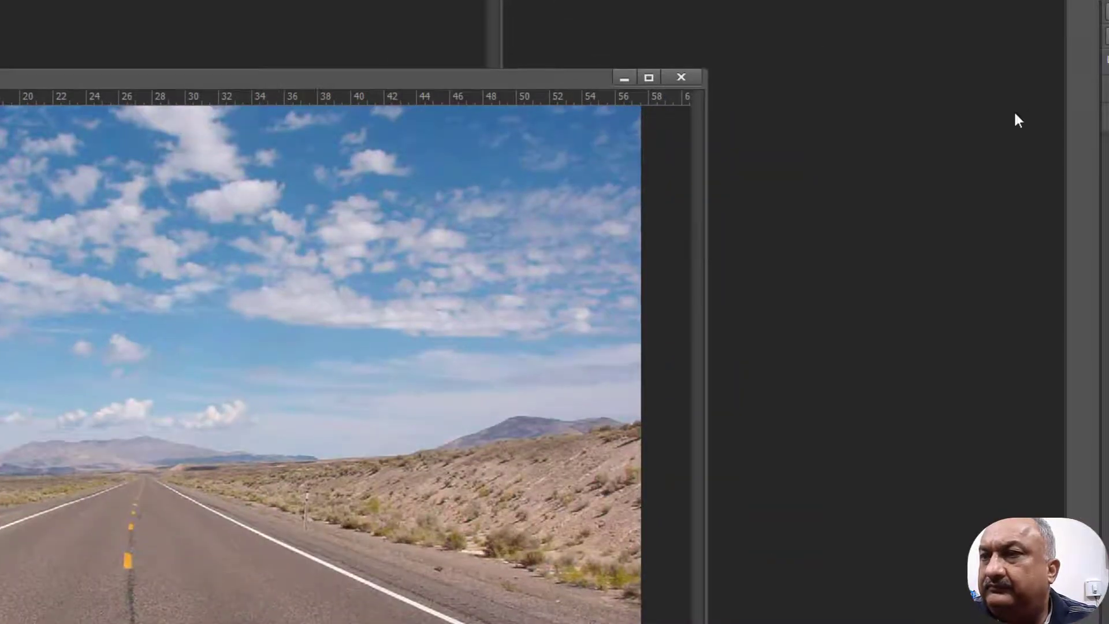
double_click(1015, 114)
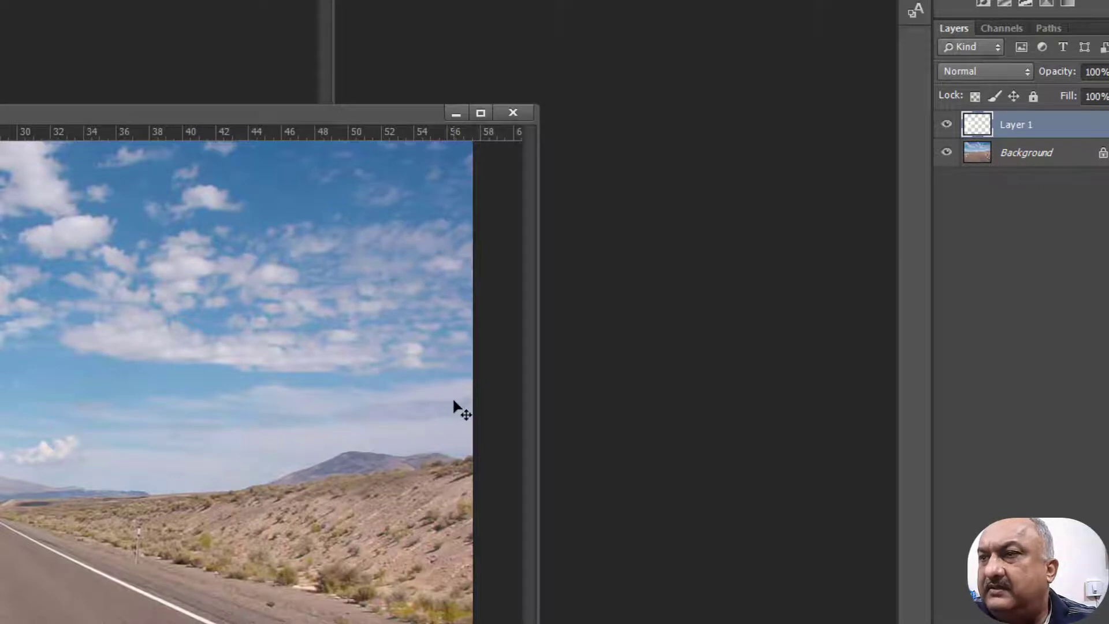
left_click(454, 401)
left_click(1052, 133)
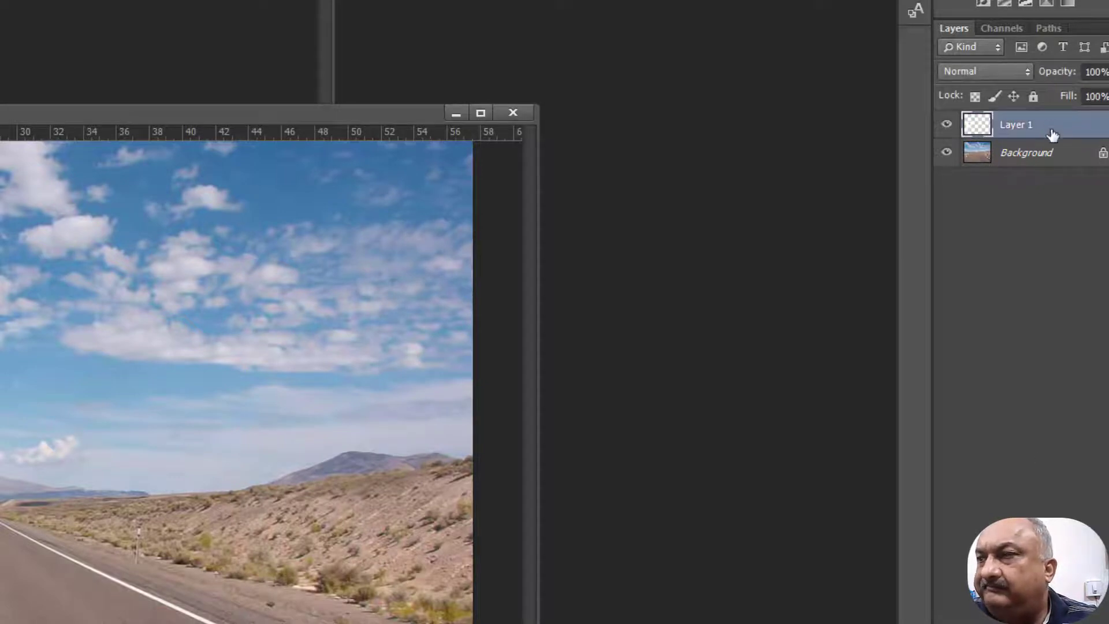
key("Delete")
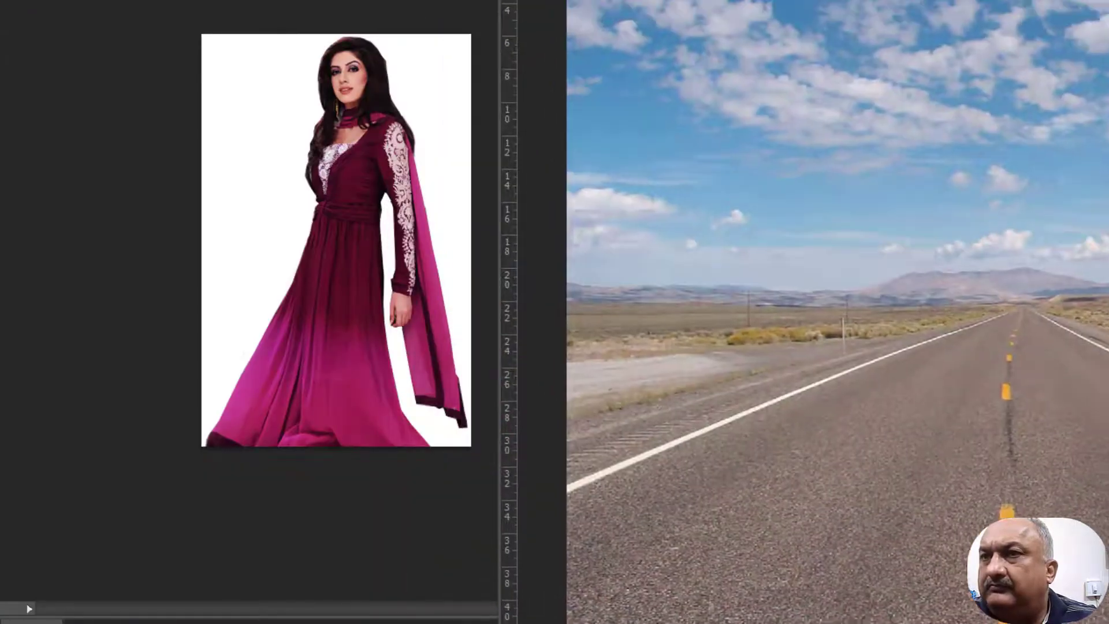
Step: Shift the road photo window aside, return to 1 (61).jpg, and invert the selection so the woman is selected
left_click_drag(837, 0, 908, 0)
left_click(292, 242)
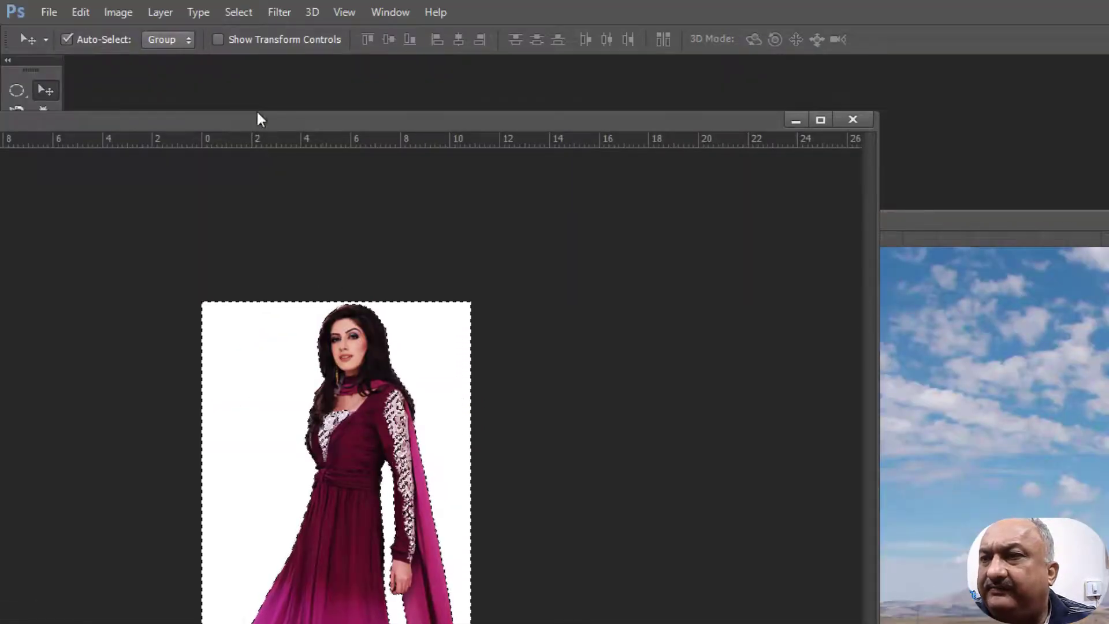
left_click(238, 12)
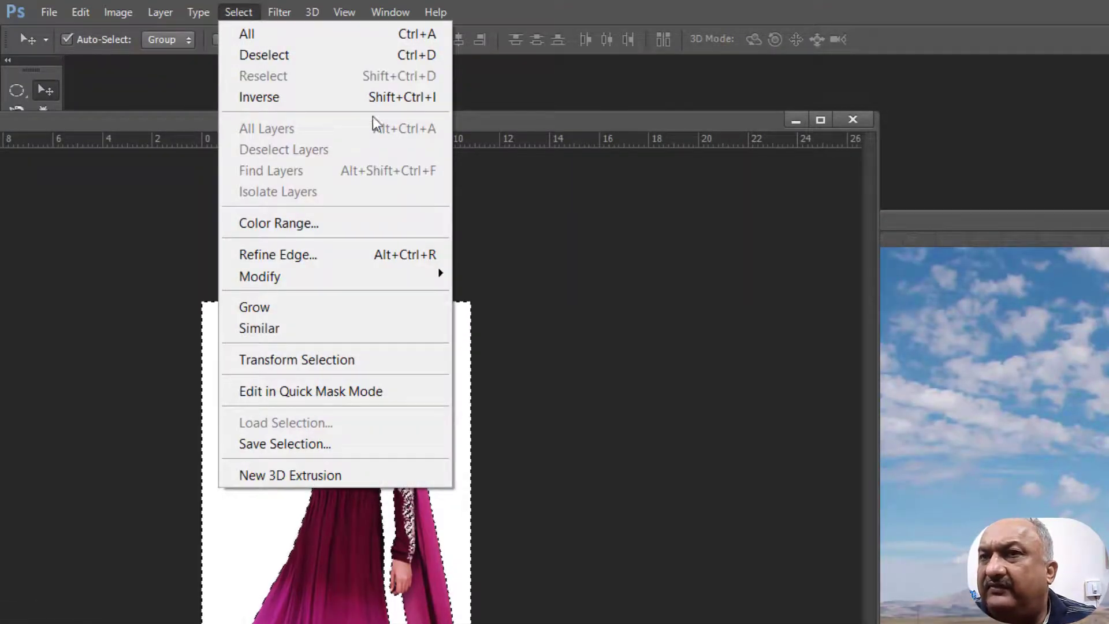
left_click(317, 103)
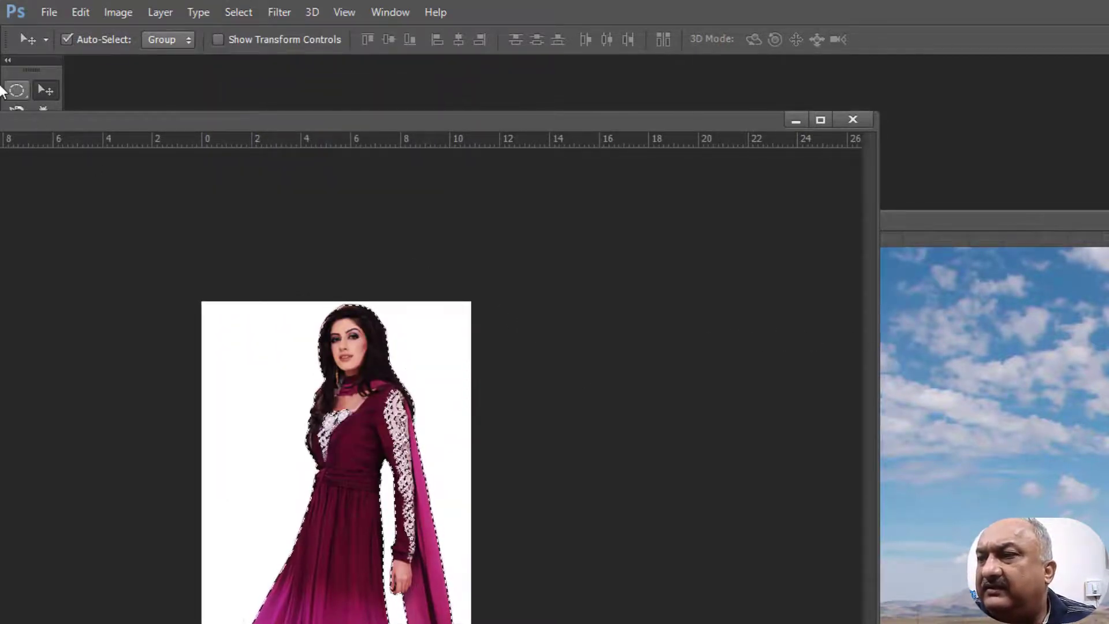
Step: Copy the selected woman into the road photo 1 (18).jpg as a new layer and place her in the photo's lower-right corner
left_click_drag(352, 482, 670, 532)
left_click_drag(989, 520, 994, 522)
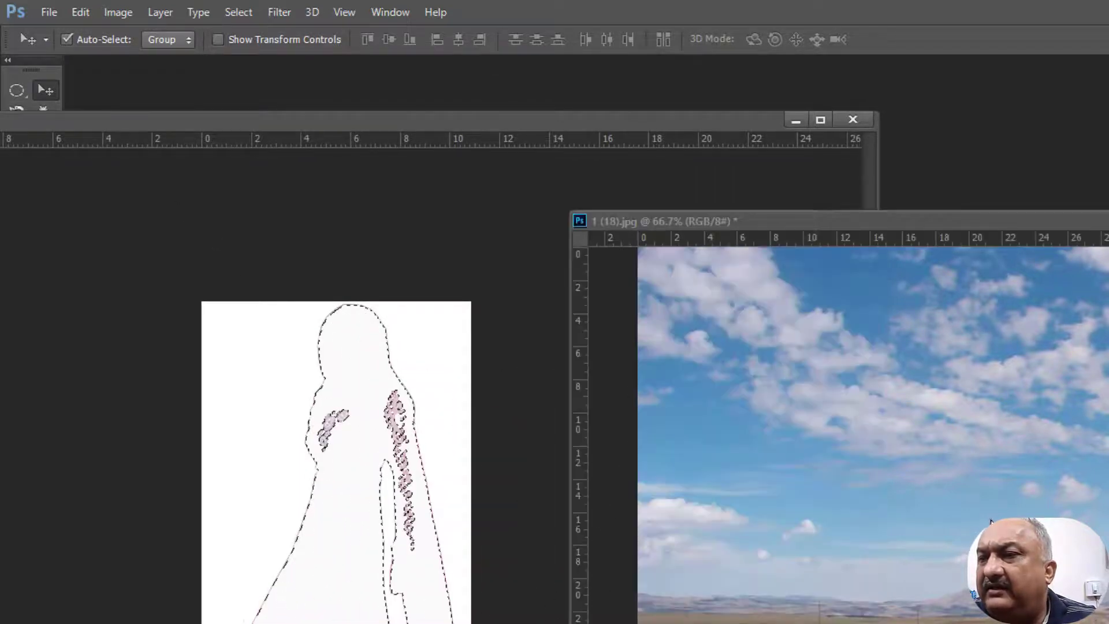
left_click_drag(422, 391, 554, 520)
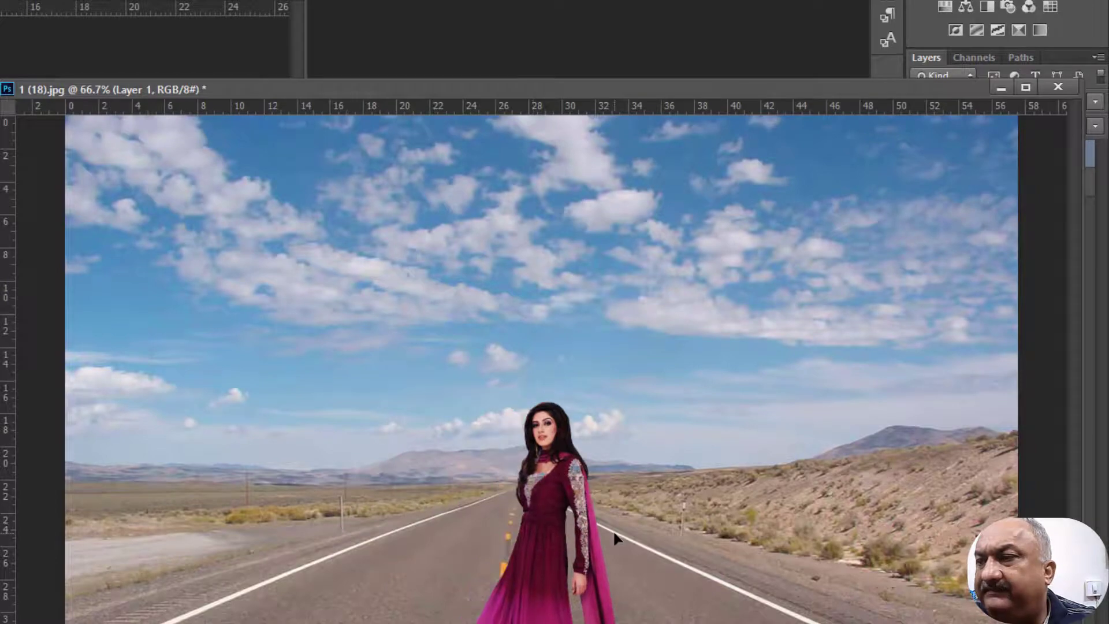
left_click_drag(582, 85, 169, 26)
left_click_drag(118, 505, 516, 613)
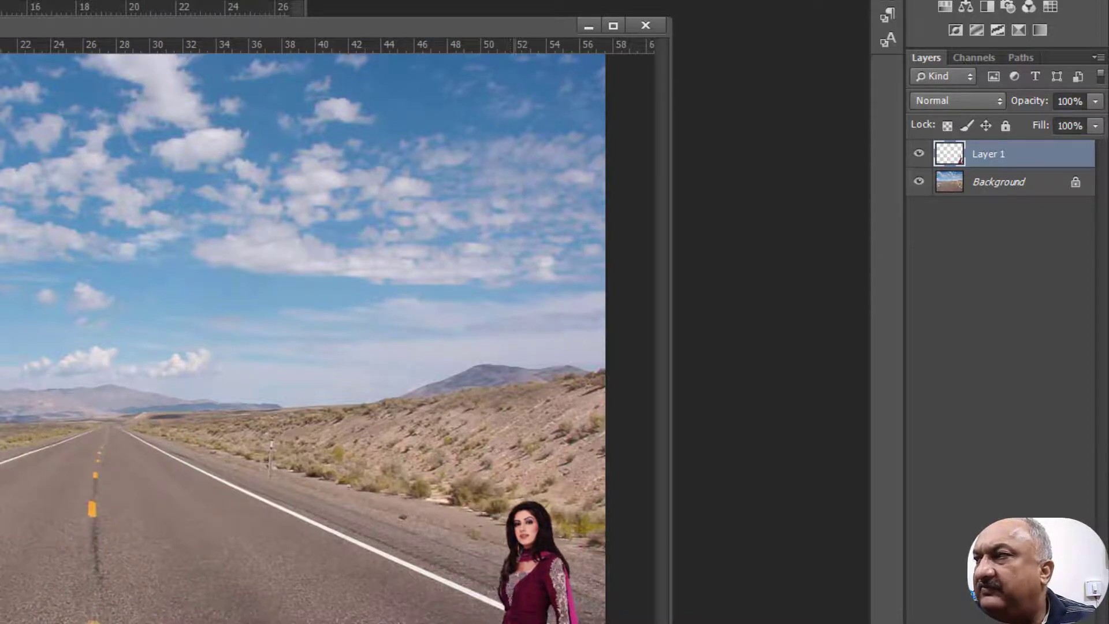
Step: Scale the woman layer up proportionally to about twice its size and shift it partly past the road photo's right edge
key("ctrl+t")
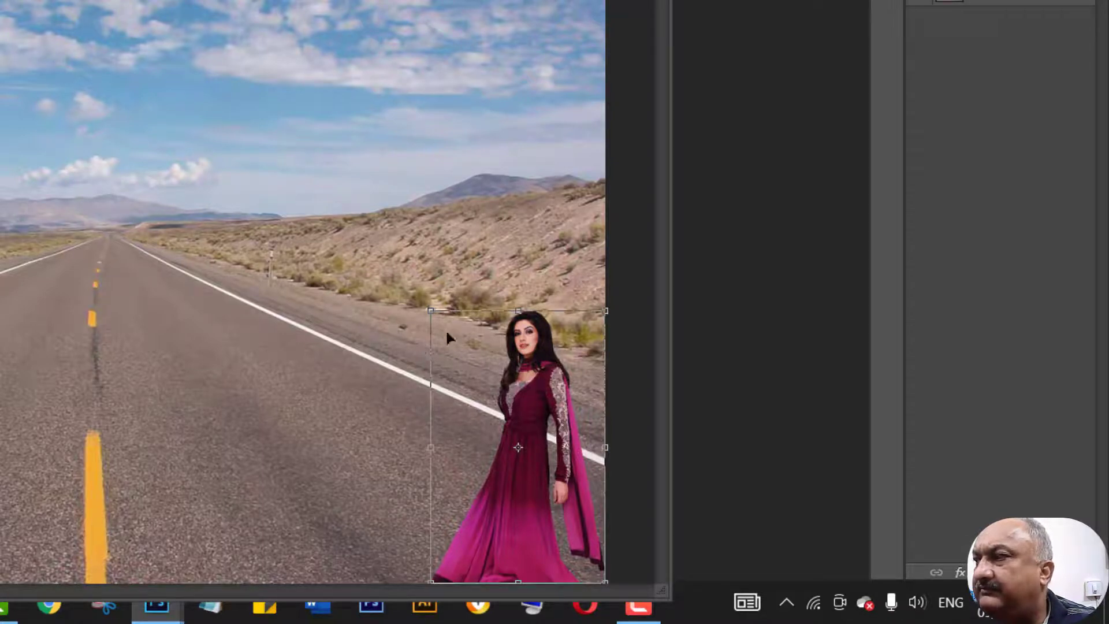
left_click_drag(428, 310, 10, 119)
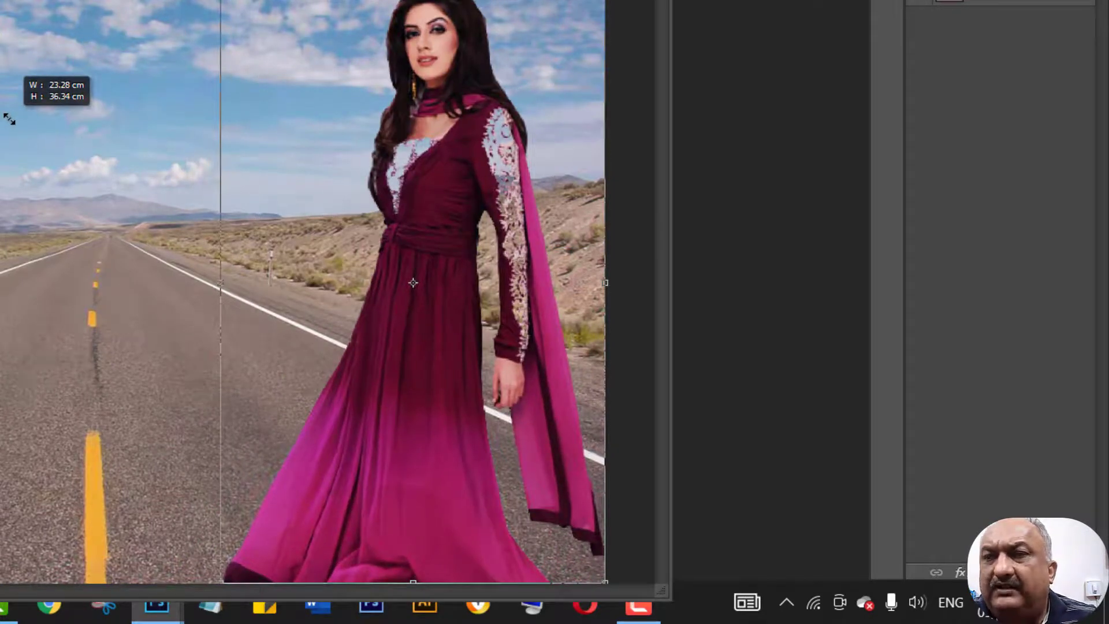
left_click_drag(10, 119, 271, 59)
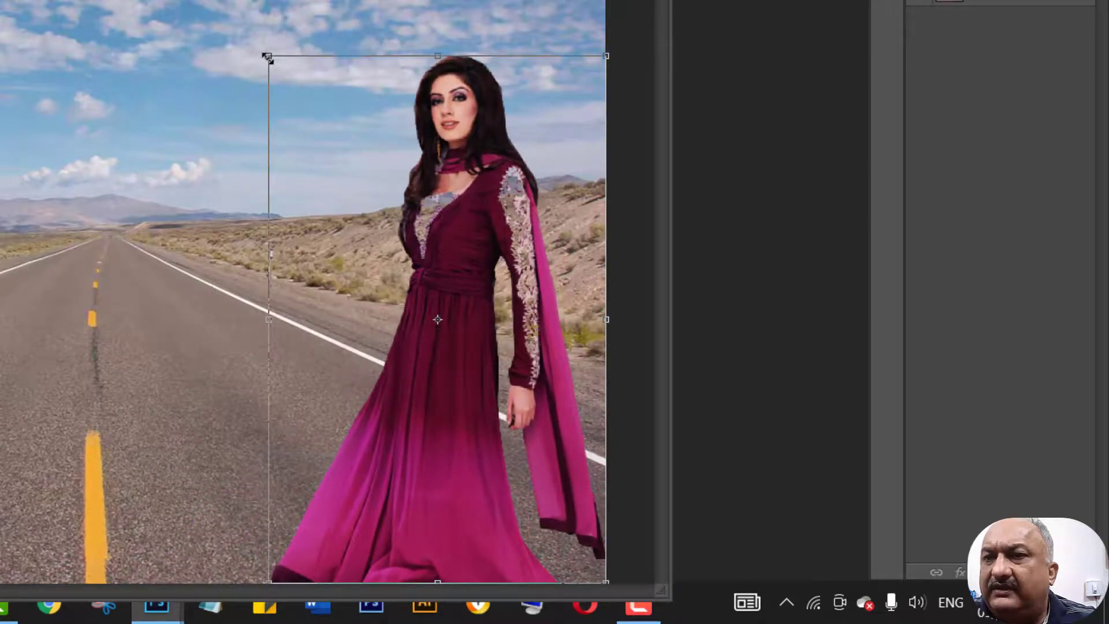
key("Return")
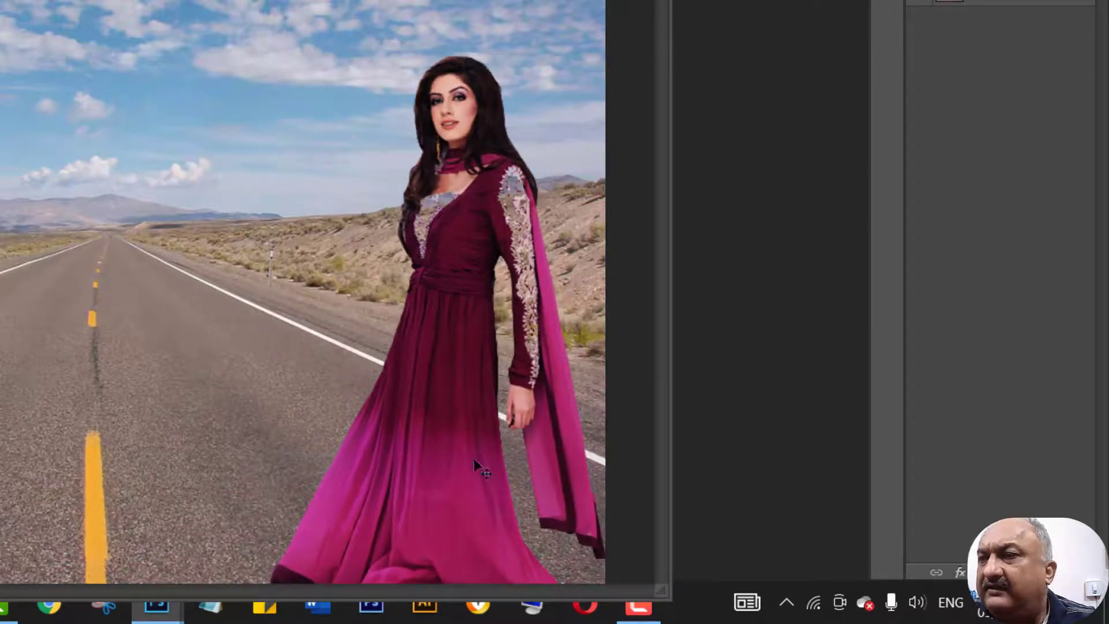
left_click_drag(499, 471, 576, 471)
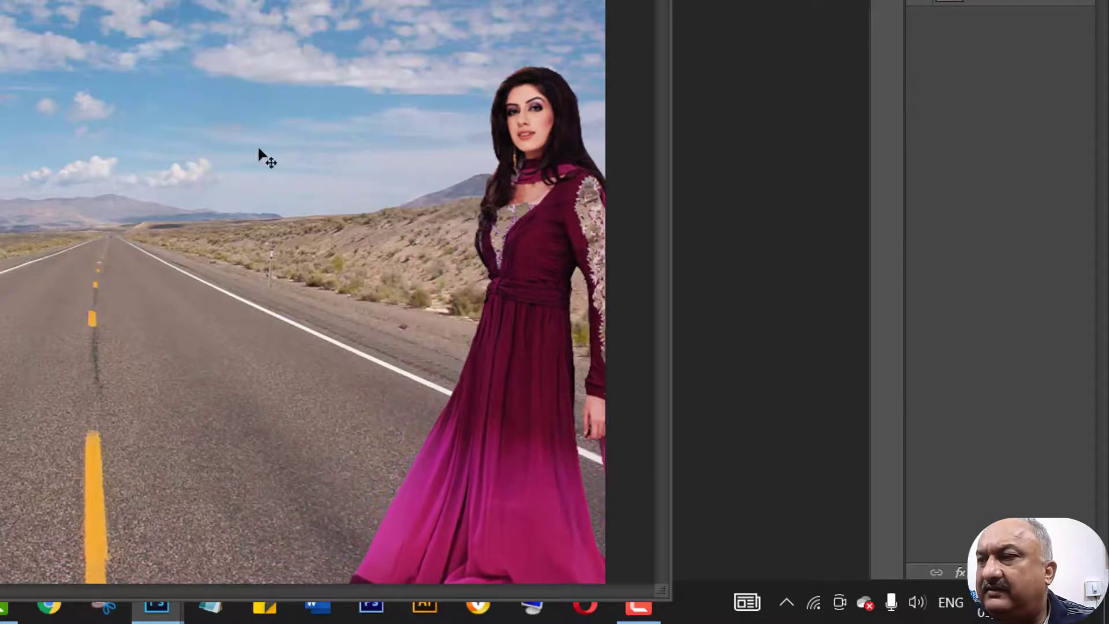
Step: Close the 1 (61).jpg document without saving and reposition the road photo window in the workspace
left_click_drag(405, 0, 487, 0)
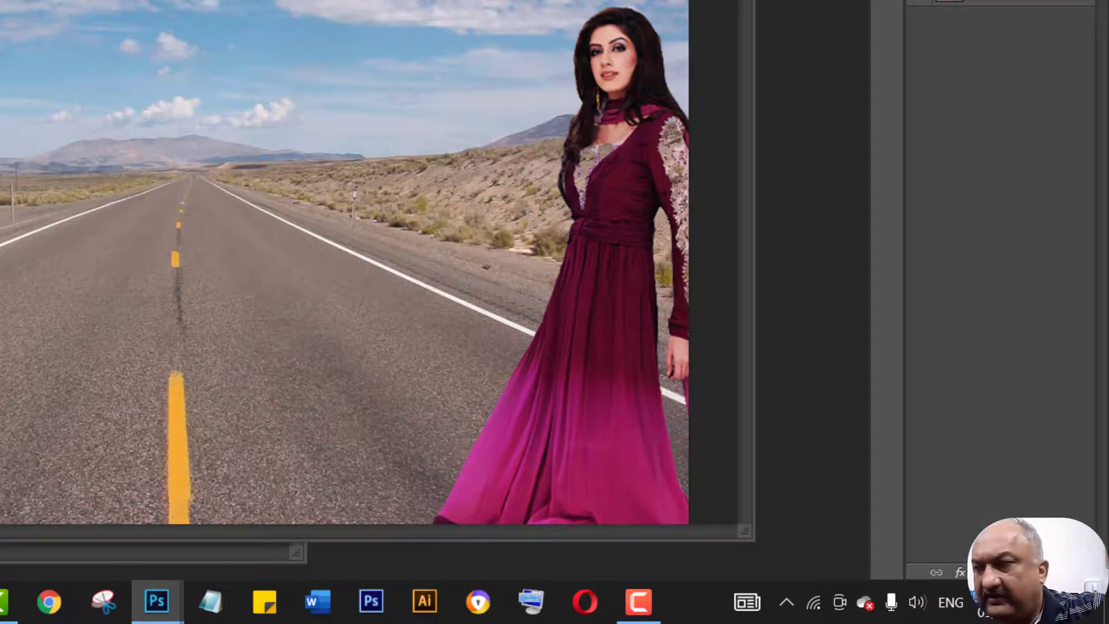
key("ctrl+Tab")
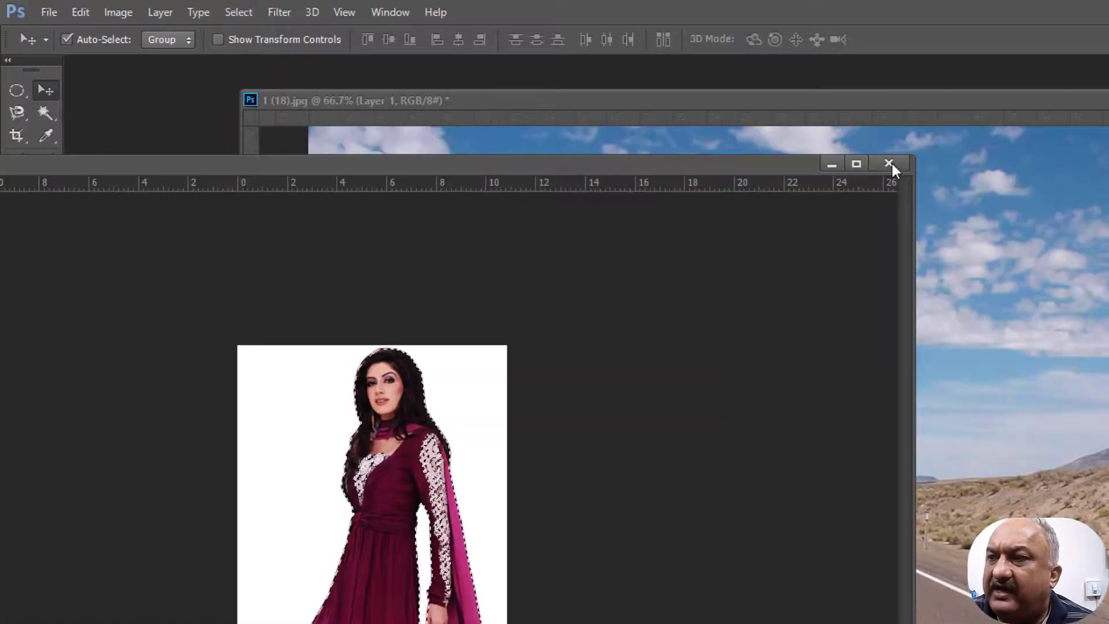
left_click(892, 165)
left_click(827, 351)
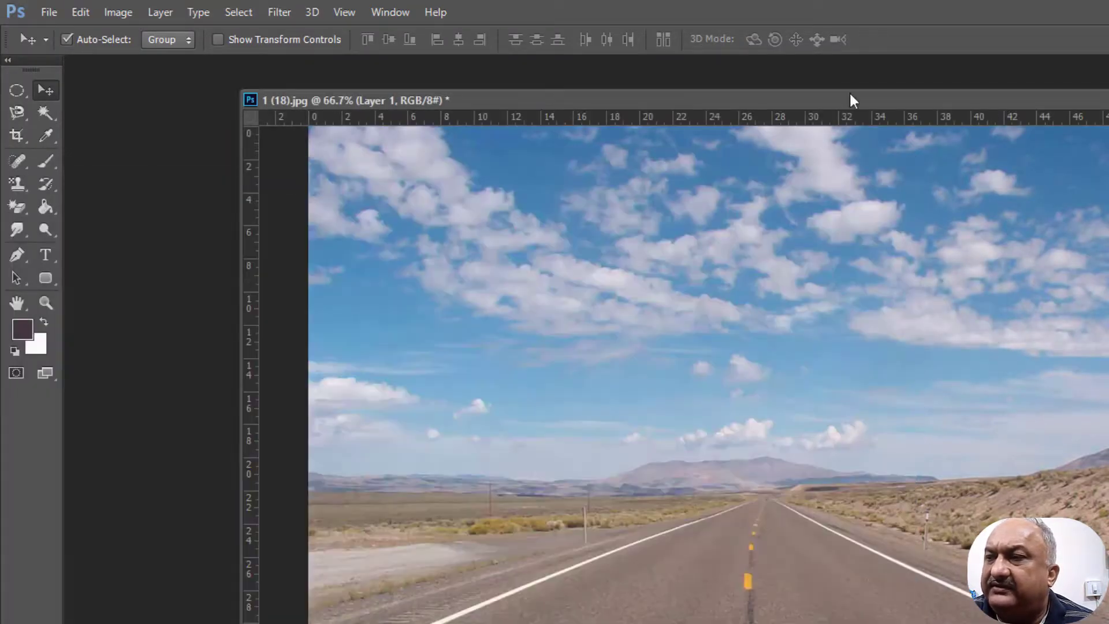
left_click_drag(686, 97, 591, 100)
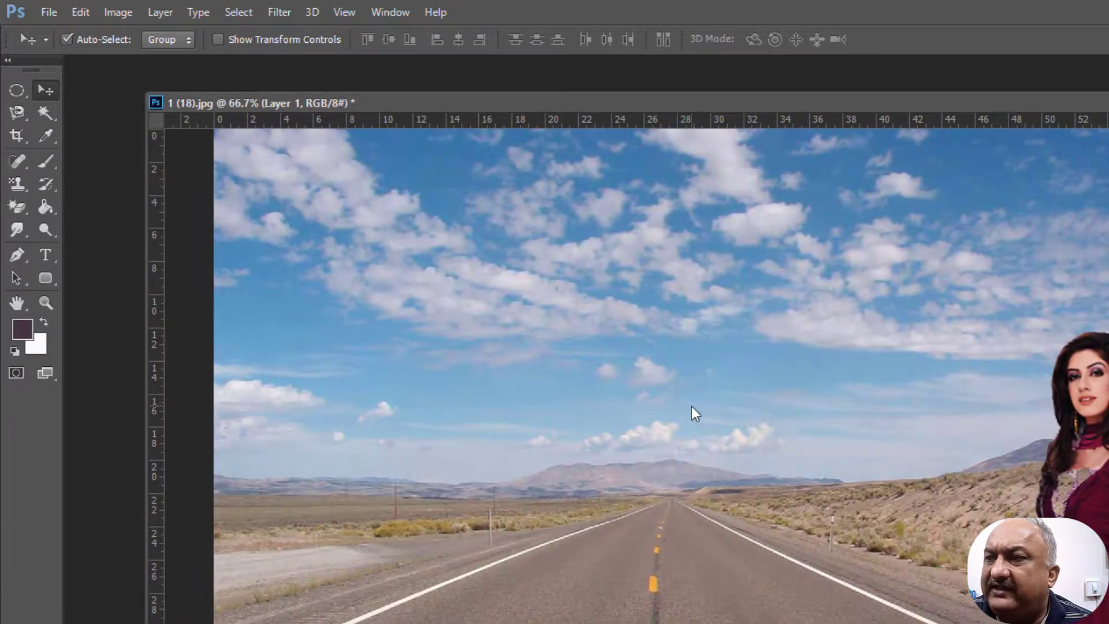